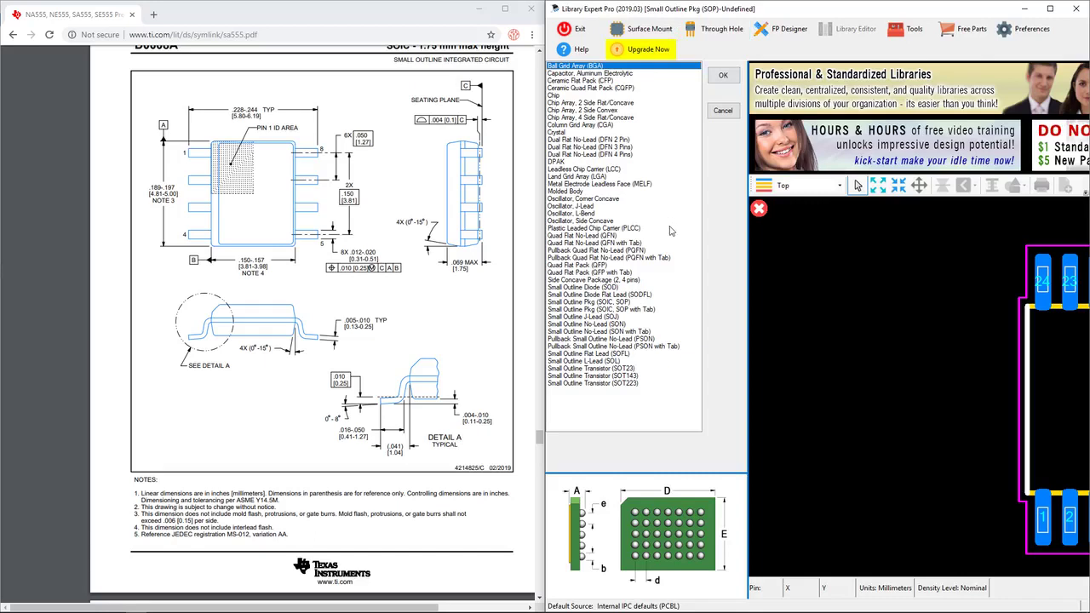
Step: Start a Small Outline Pkg (SOIC, SOP) component with a 1.27 mm pitch, 8 package pins and a pin count of 8
{"action": "left_click", "coordinate": [631, 303]}
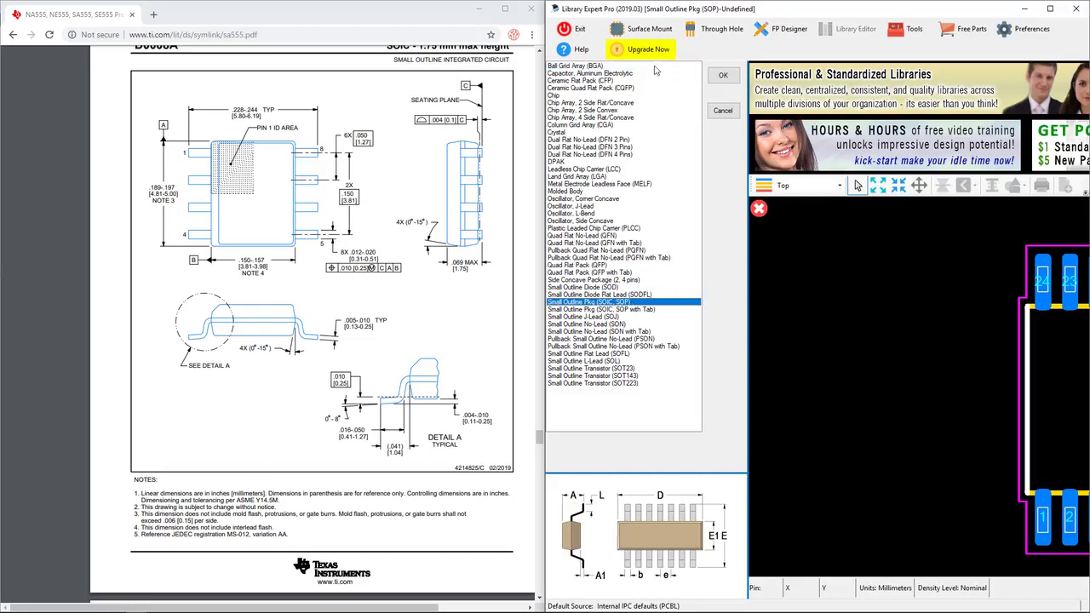
{"action": "left_click", "coordinate": [722, 75]}
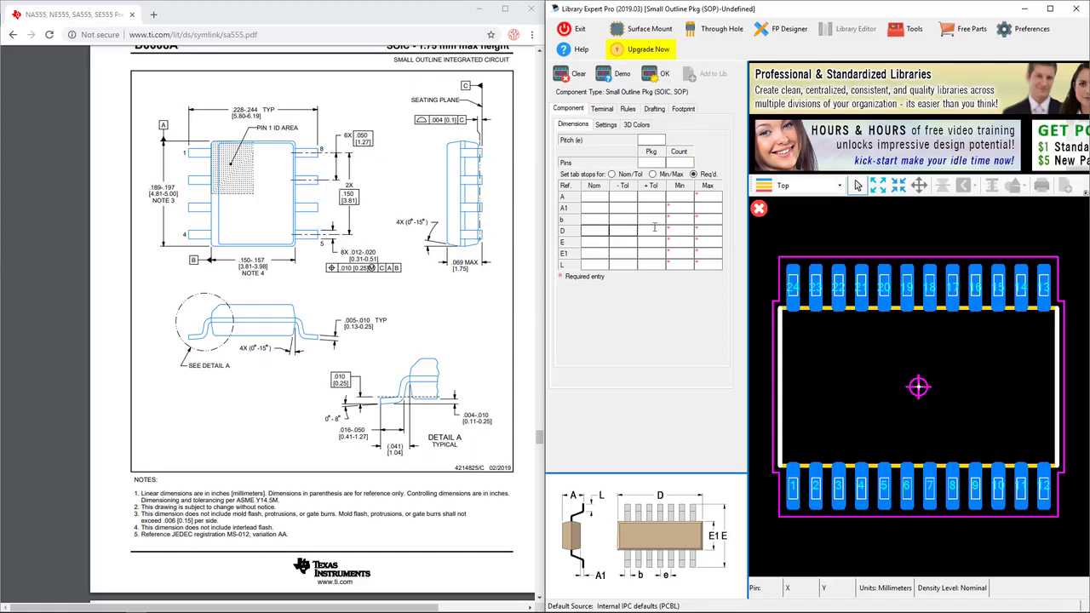
{"action": "left_click", "coordinate": [658, 140]}
{"action": "type", "text": "1.27"}
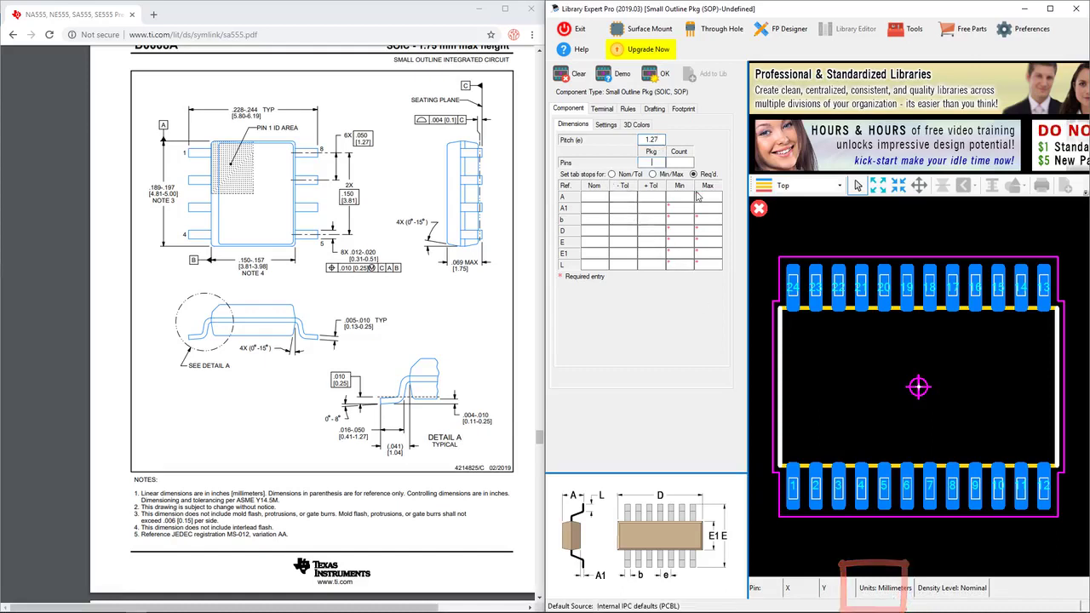
{"action": "key", "text": "Tab"}
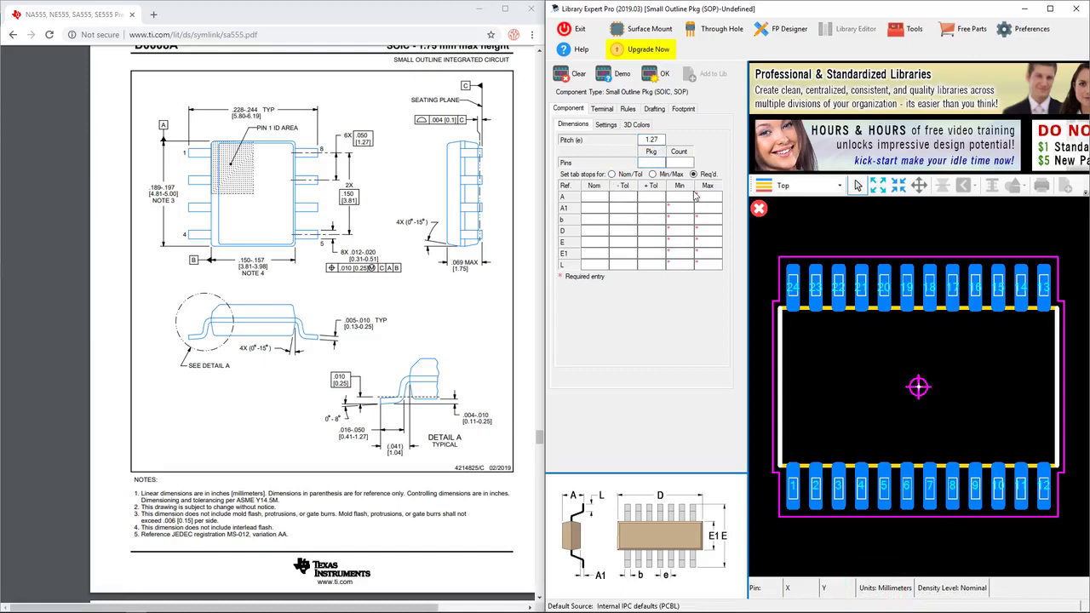
{"action": "type", "text": "6"}
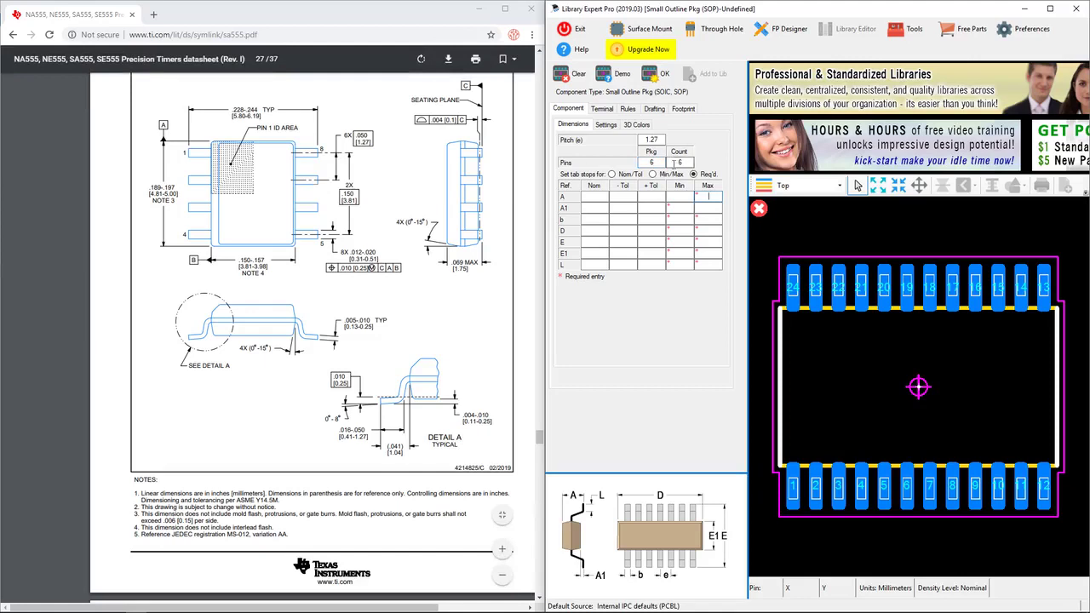
{"action": "double_click", "coordinate": [652, 161]}
{"action": "type", "text": "8"}
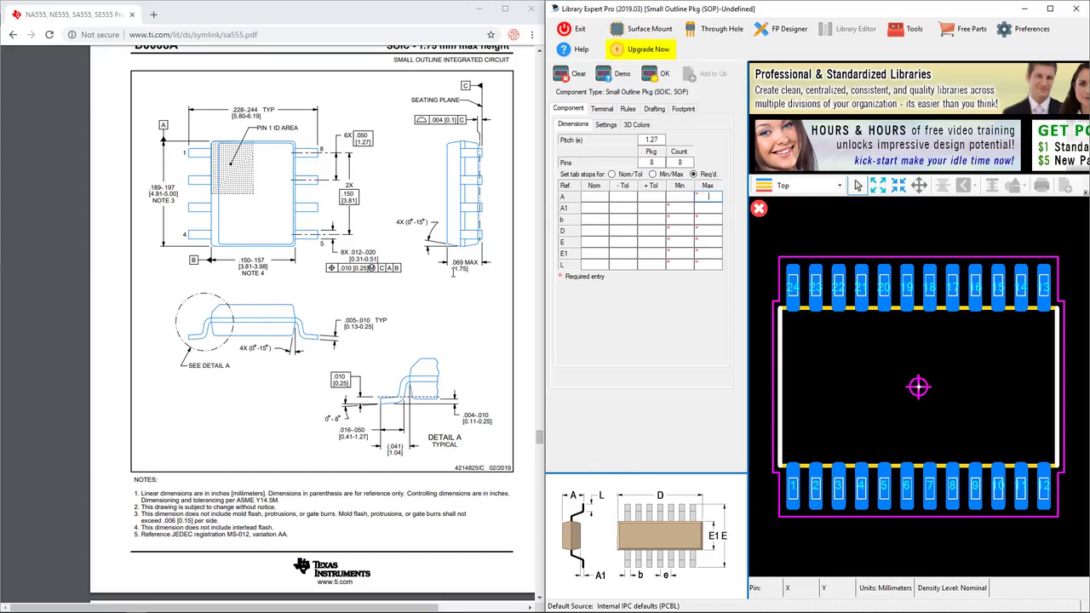
Step: Set the maximum height A to 1.75 mm and the standoff A1 to a nominal 0.10 mm with zero tolerance
{"action": "type", "text": "1"}
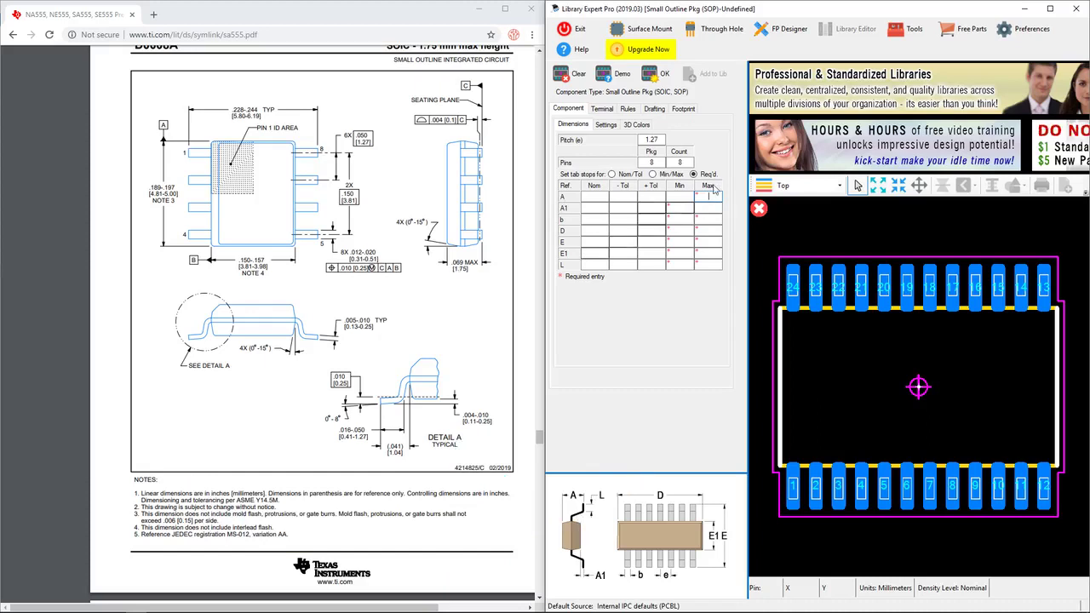
{"action": "type", "text": ".35"}
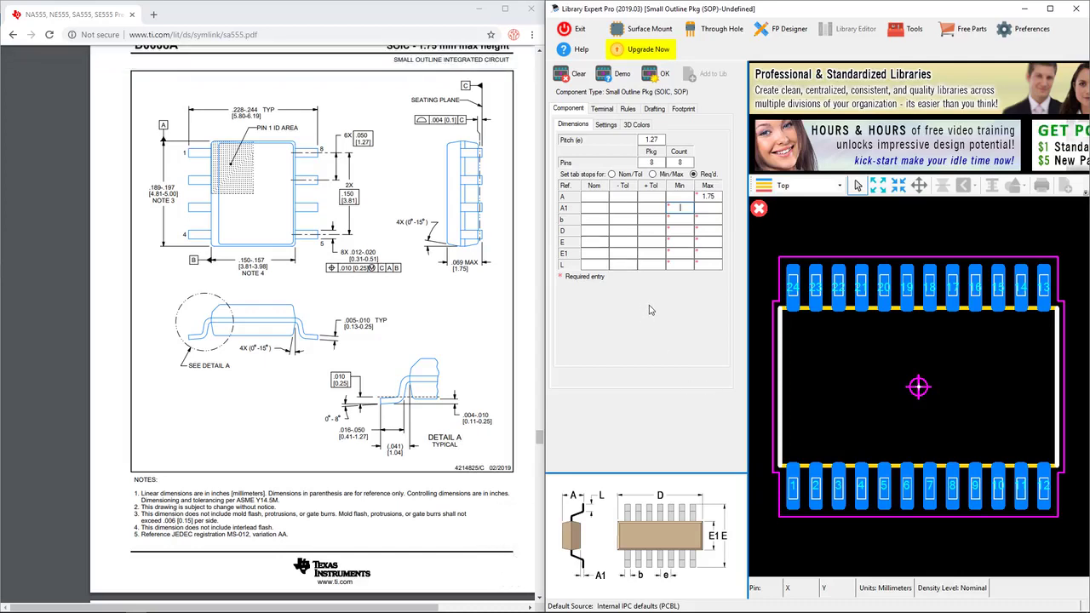
{"action": "left_click", "coordinate": [596, 208]}
{"action": "type", "text": "0.10"}
{"action": "key", "text": "Tab"}
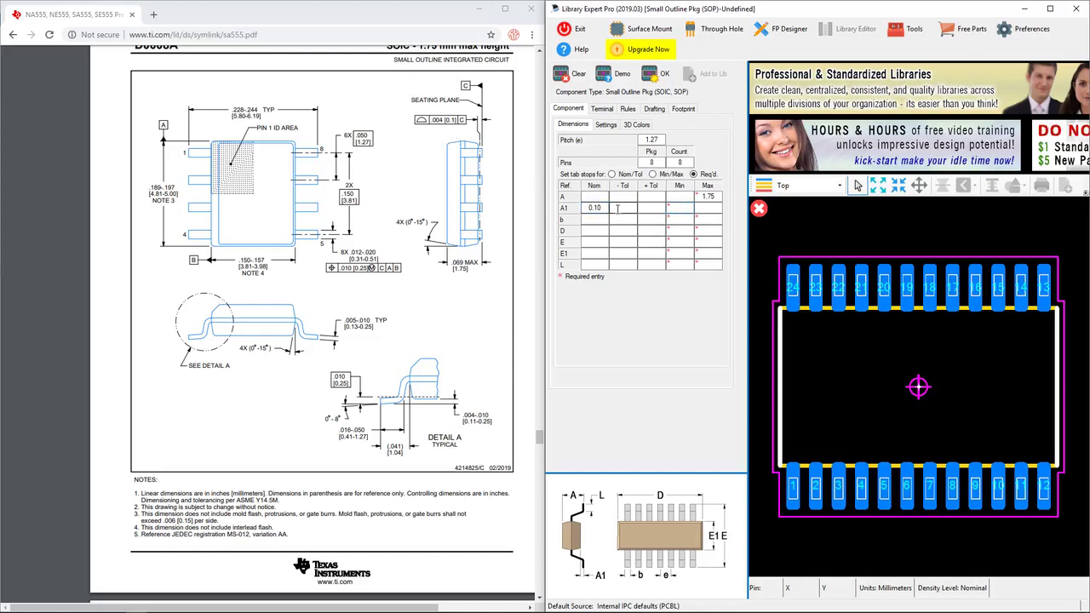
{"action": "left_click", "coordinate": [620, 207]}
{"action": "type", "text": "0"}
{"action": "key", "text": "Tab"}
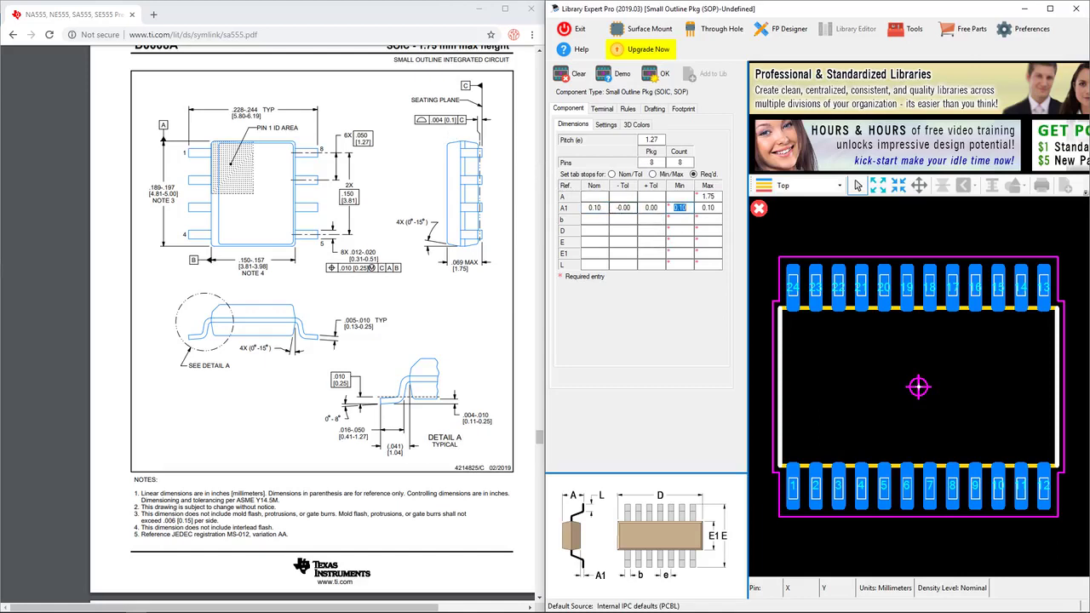
Step: Set lead width b to 0.31 mm minimum and 0.51 mm maximum, and body length D to 4.81 mm minimum and 5.00 mm maximum
{"action": "left_click", "coordinate": [677, 220]}
{"action": "type", "text": "0.31"}
{"action": "key", "text": "Tab"}
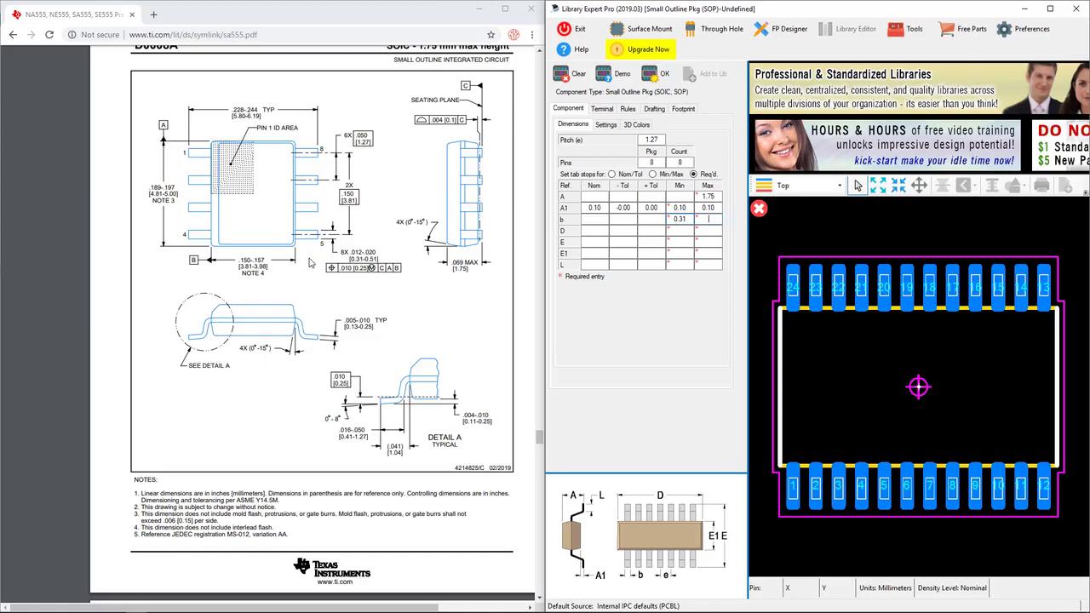
{"action": "type", "text": "0.51"}
{"action": "key", "text": "Tab"}
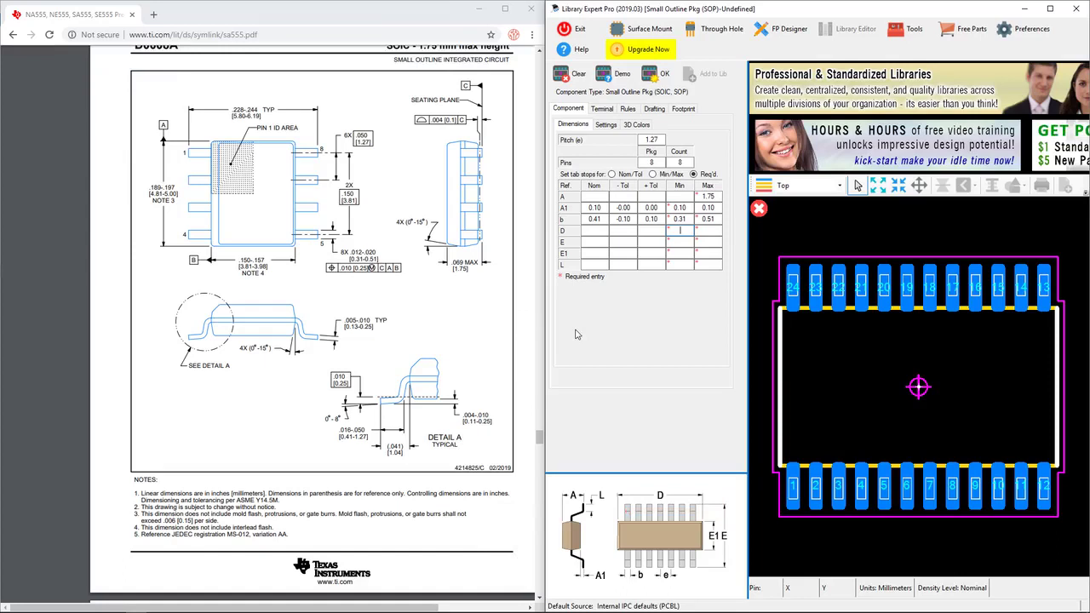
{"action": "type", "text": "4.81"}
{"action": "key", "text": "Tab"}
{"action": "type", "text": "5.00"}
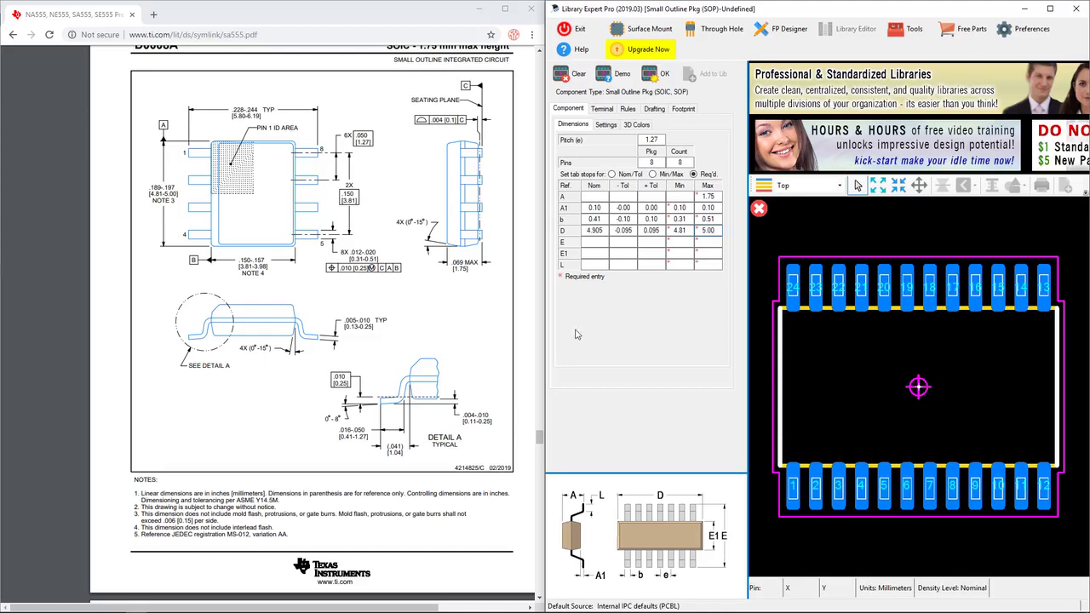
Step: Set overall width E to 5.80 mm minimum and 6.19 mm maximum, and body width E1 to 3.81 mm minimum and 3.98 mm maximum
{"action": "key", "text": "Tab"}
{"action": "type", "text": "5.806.15"}
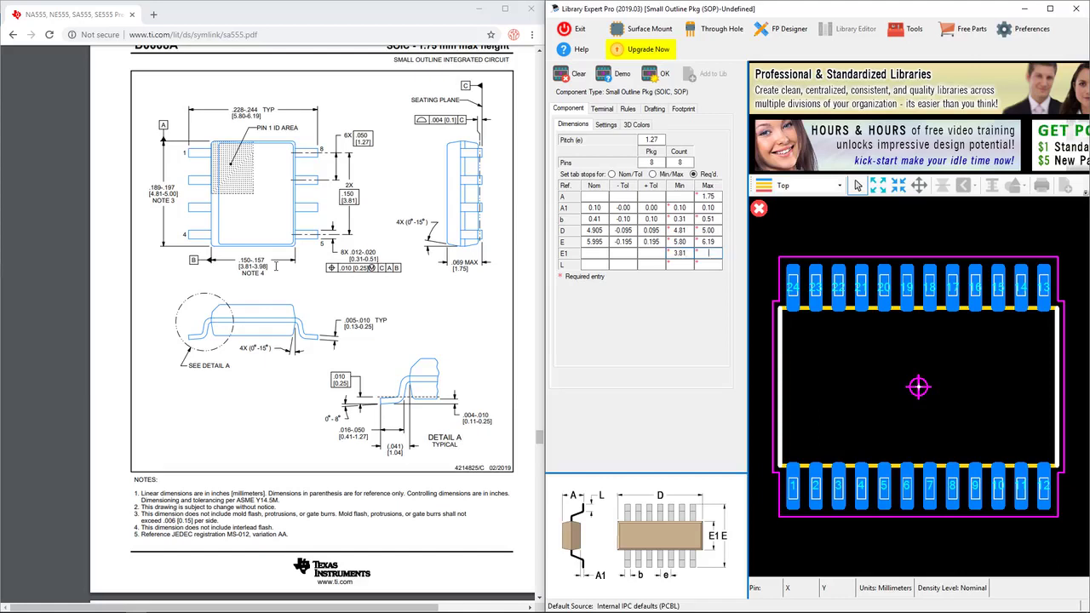
{"action": "type", "text": "3.98"}
{"action": "key", "text": "Tab"}
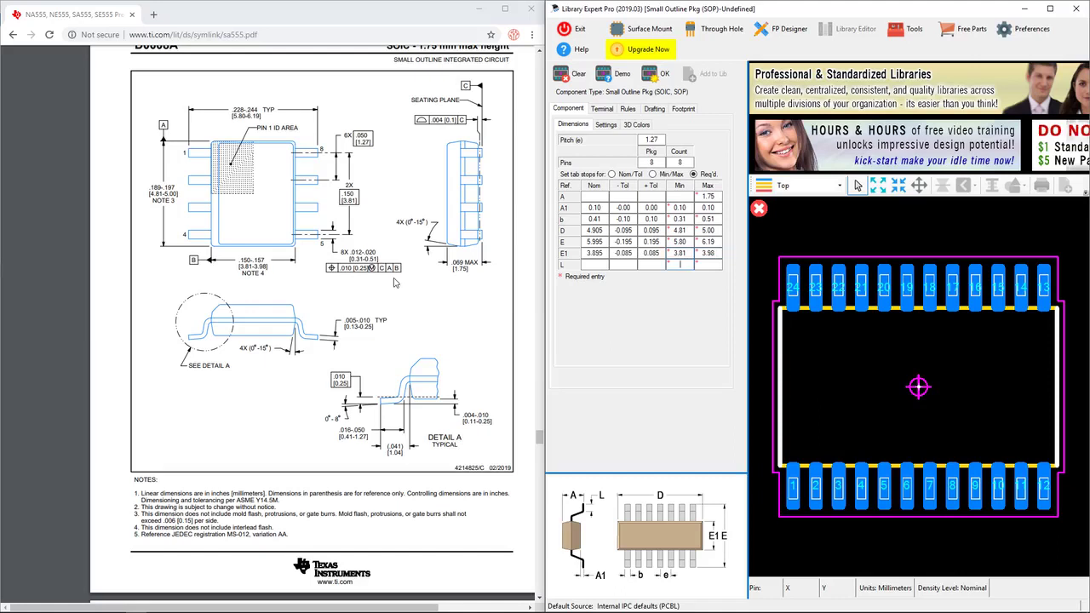
Step: Set the lead length L to a nominal 1.04 mm with zero tolerance, following the datasheet's Detail A
{"action": "mouse_move", "coordinate": [563, 491]}
{"action": "left_mouse_down"}
{"action": "mouse_move", "coordinate": [622, 521]}
{"action": "mouse_move", "coordinate": [566, 516]}
{"action": "mouse_move", "coordinate": [564, 492]}
{"action": "left_mouse_up"}
{"action": "mouse_move", "coordinate": [316, 396]}
{"action": "left_mouse_down"}
{"action": "mouse_move", "coordinate": [443, 394]}
{"action": "mouse_move", "coordinate": [317, 481]}
{"action": "mouse_move", "coordinate": [322, 399]}
{"action": "left_mouse_up"}
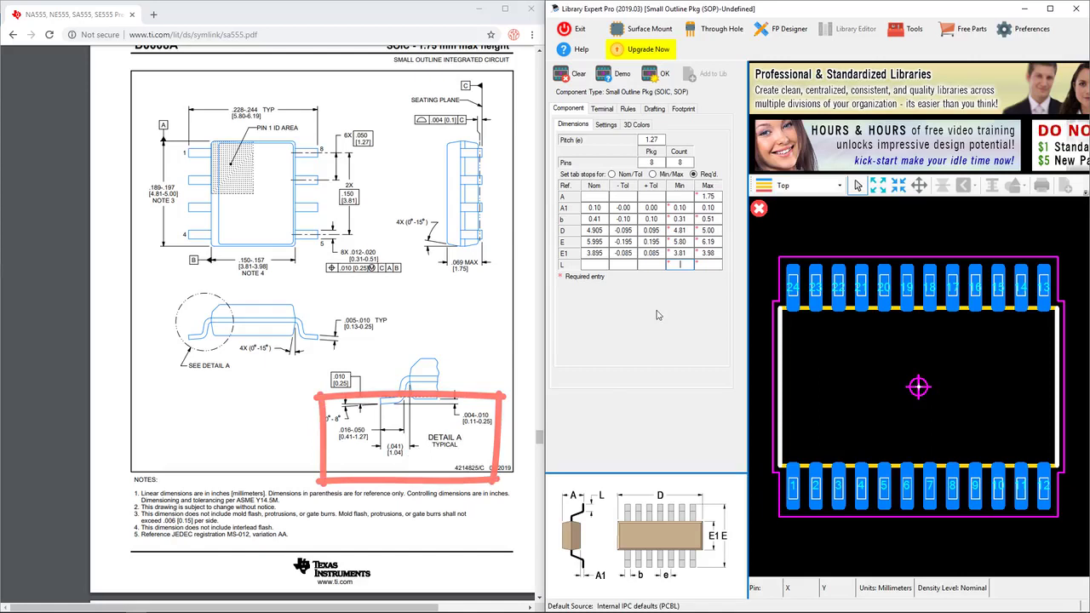
{"action": "left_click", "coordinate": [596, 265]}
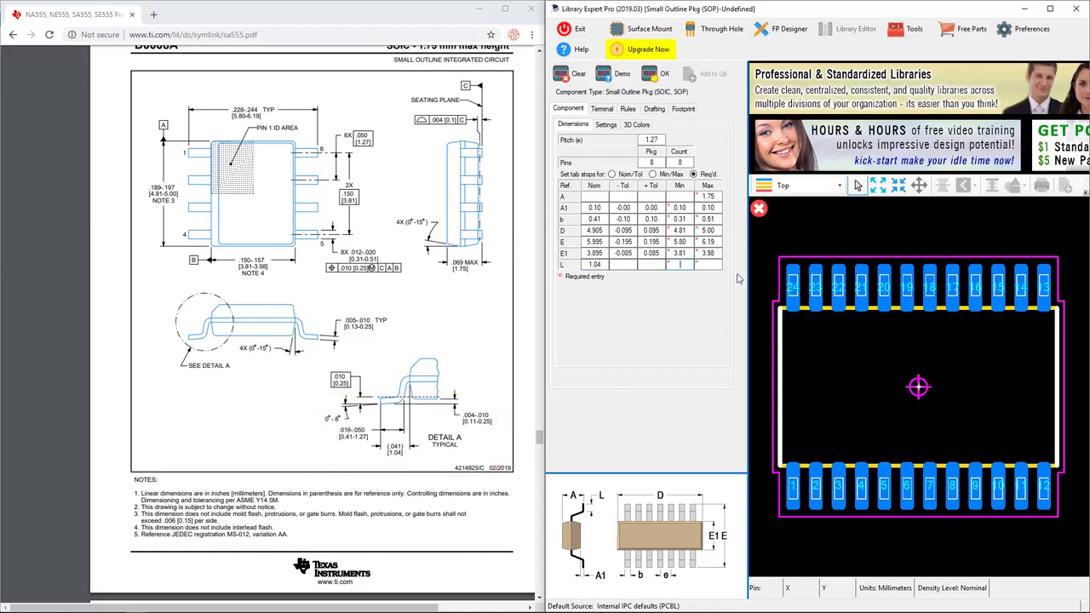
{"action": "left_click", "coordinate": [624, 265]}
{"action": "type", "text": "0"}
{"action": "key", "text": "Tab"}
Step: Review the component's settings, 3D colors, terminal, rules, drafting and footprint options, and return to its dimensions
{"action": "left_click", "coordinate": [605, 126]}
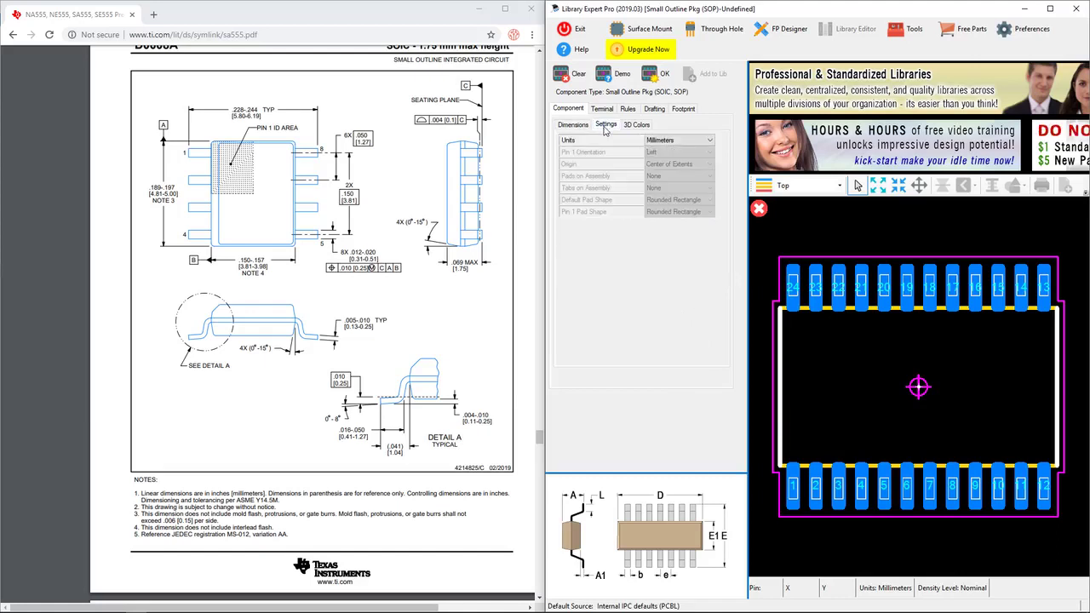
{"action": "left_click", "coordinate": [634, 128]}
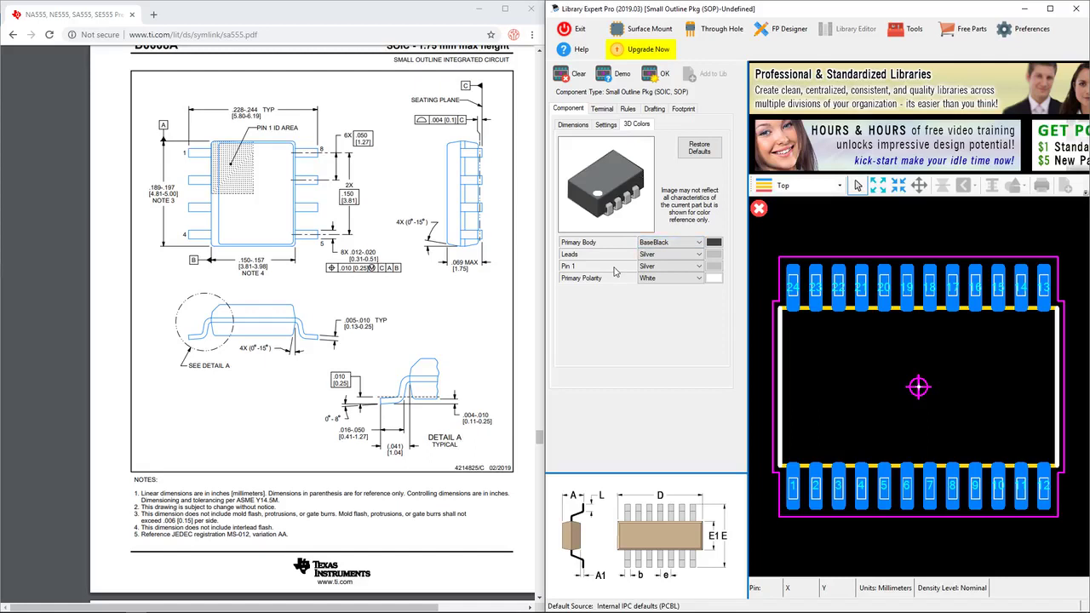
{"action": "left_click", "coordinate": [602, 110]}
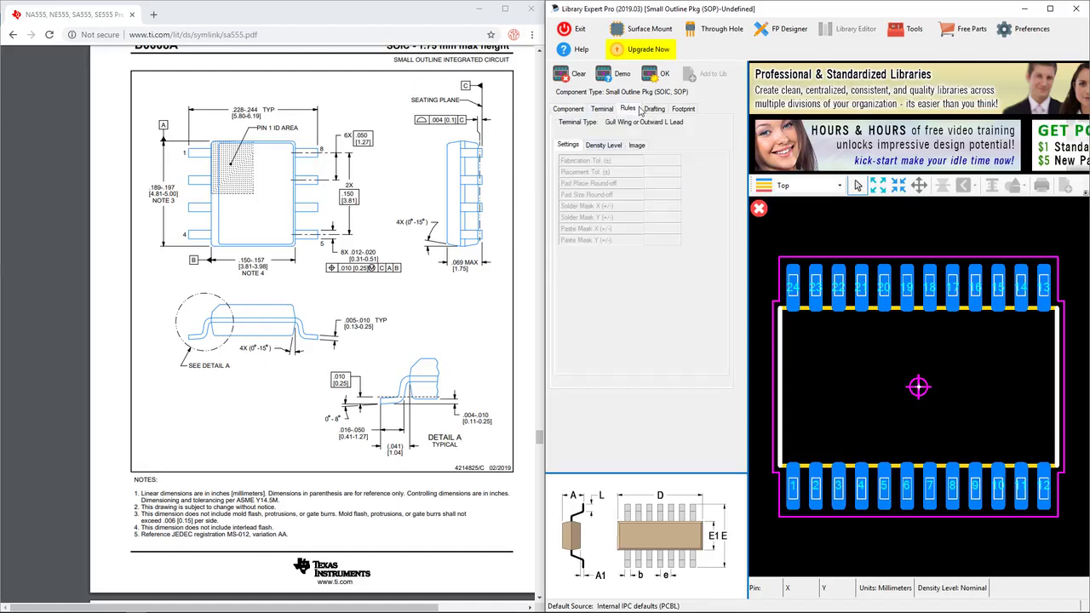
{"action": "left_click", "coordinate": [630, 109]}
{"action": "left_click", "coordinate": [652, 110]}
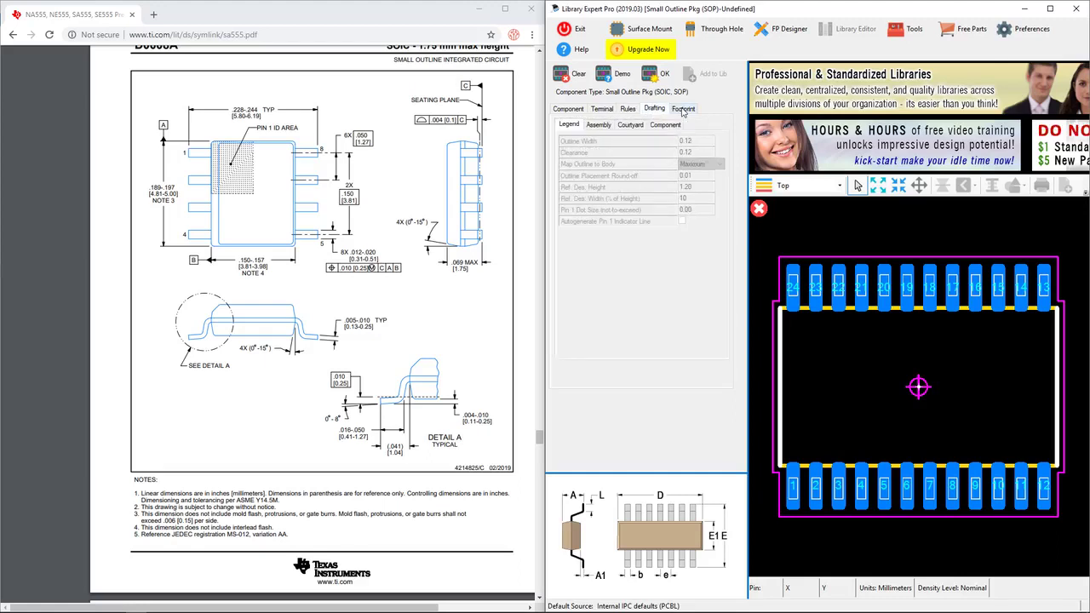
{"action": "left_click", "coordinate": [683, 110]}
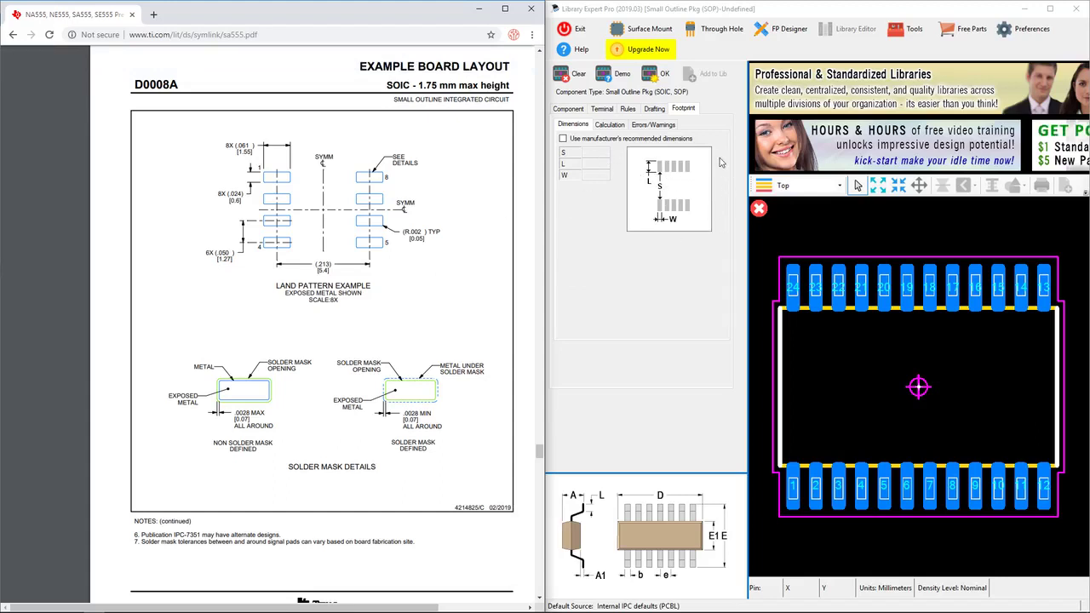
{"action": "left_click", "coordinate": [568, 109]}
{"action": "left_click", "coordinate": [573, 125]}
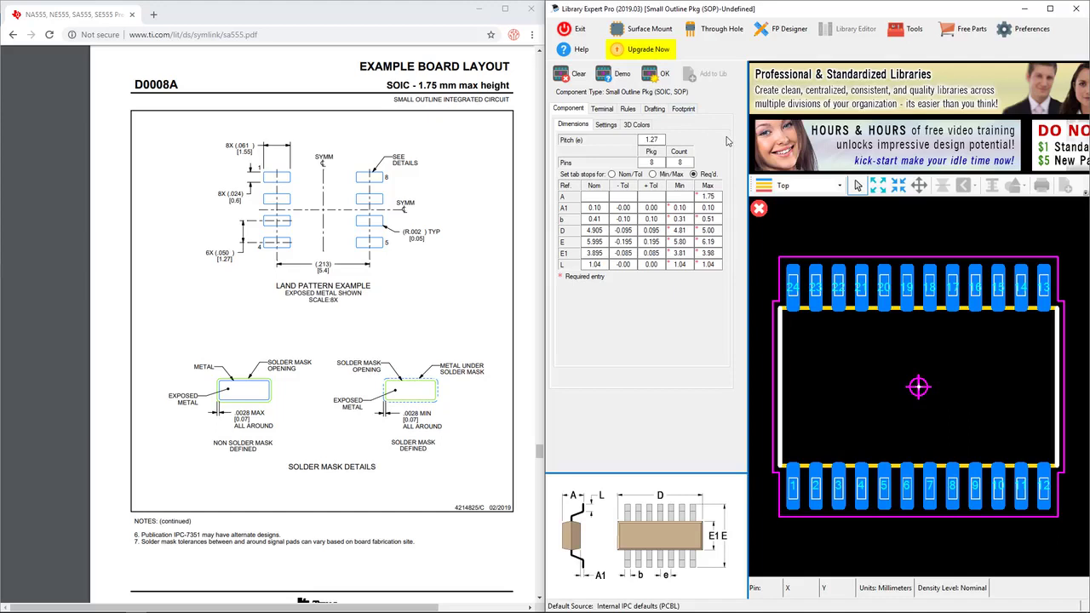
Step: Generate the footprint from the entered dimensions and open the Create Footprint dialog in the maximized window
{"action": "left_click", "coordinate": [649, 75]}
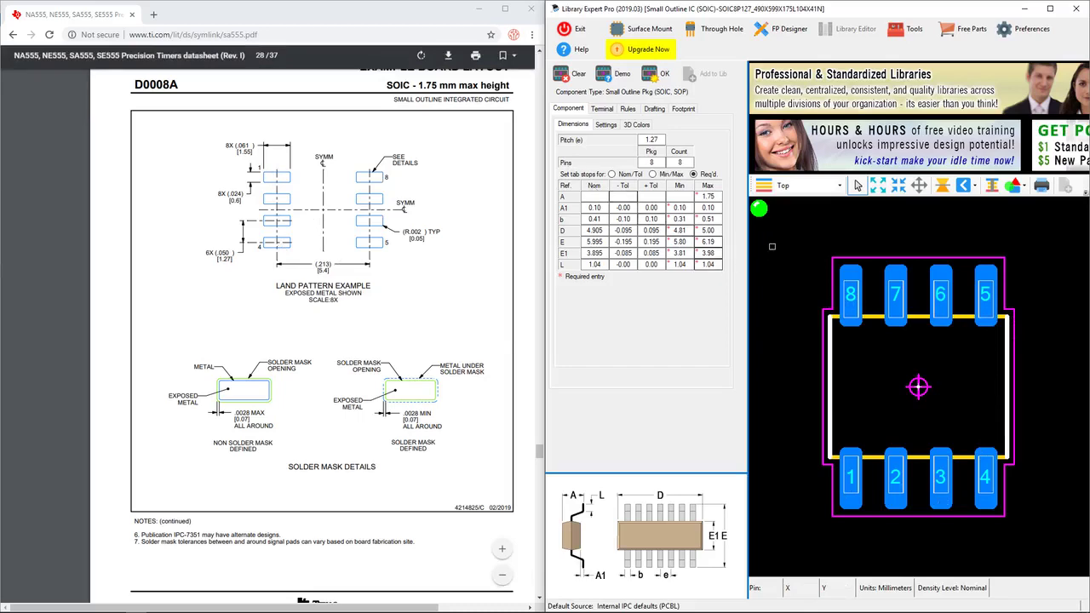
{"action": "left_click", "coordinate": [1050, 9]}
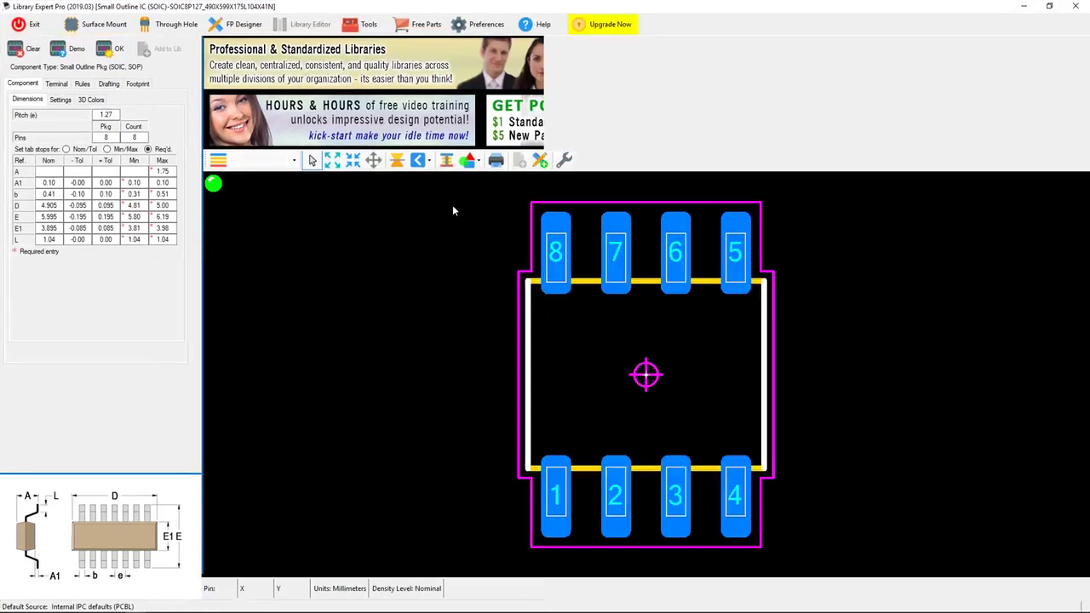
{"action": "key", "text": "ctrl+w"}
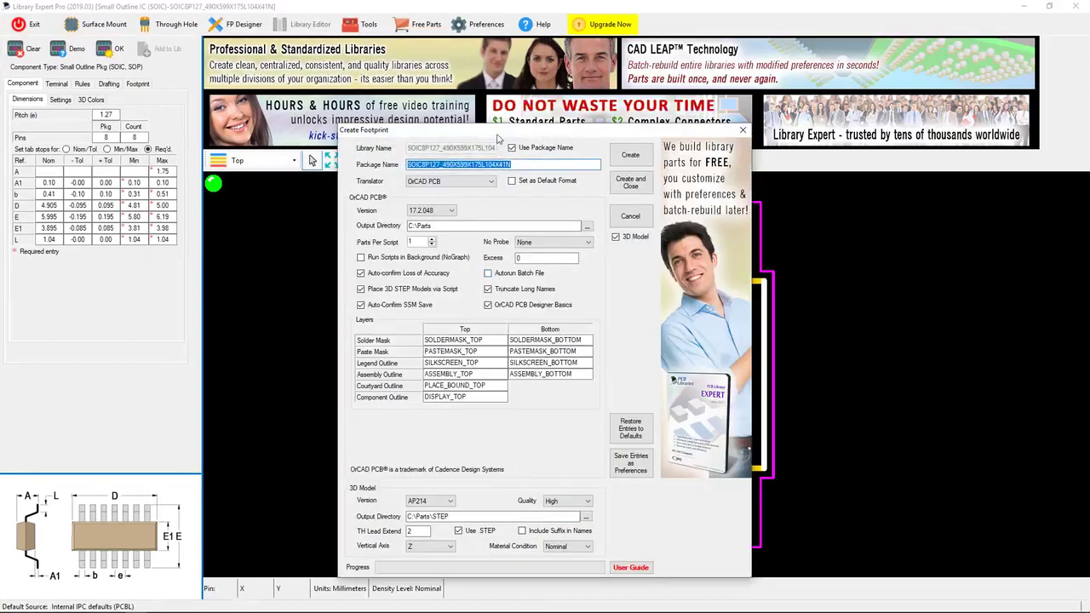
{"action": "left_click_drag", "start_coordinate": [498, 139], "coordinate": [444, 114]}
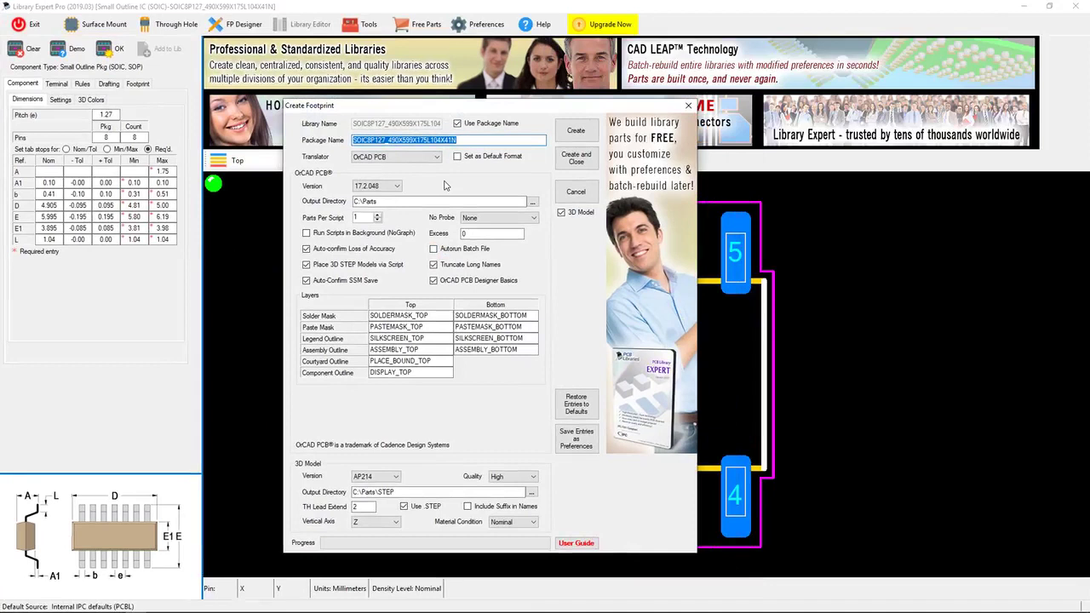
Step: Set OrCAD PCB version 17.2.048 as the default footprint export format and save the entries as preferences
{"action": "left_click", "coordinate": [385, 159]}
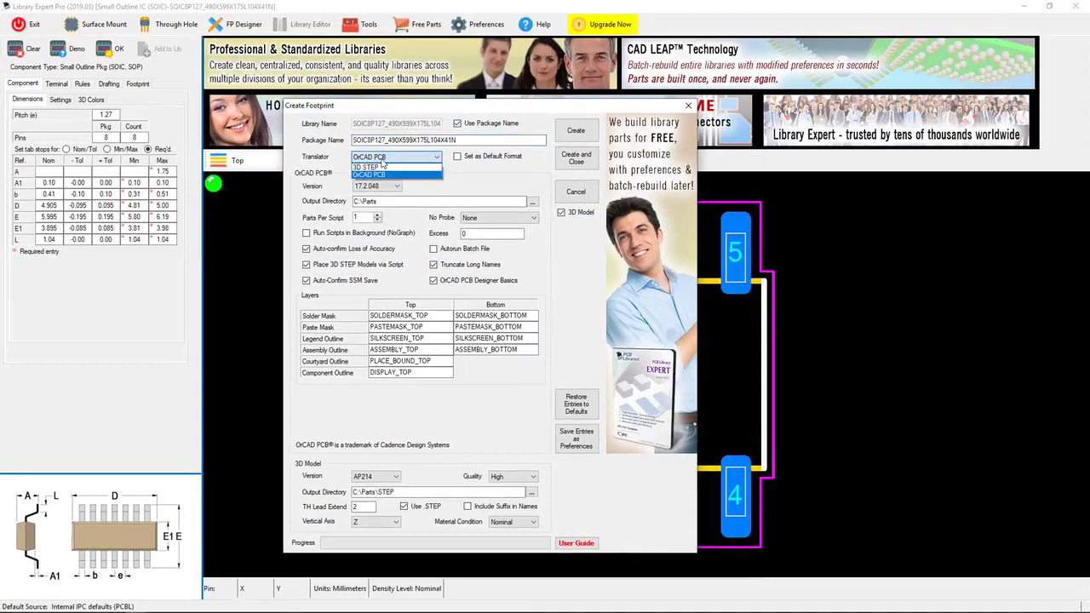
{"action": "left_click", "coordinate": [384, 160]}
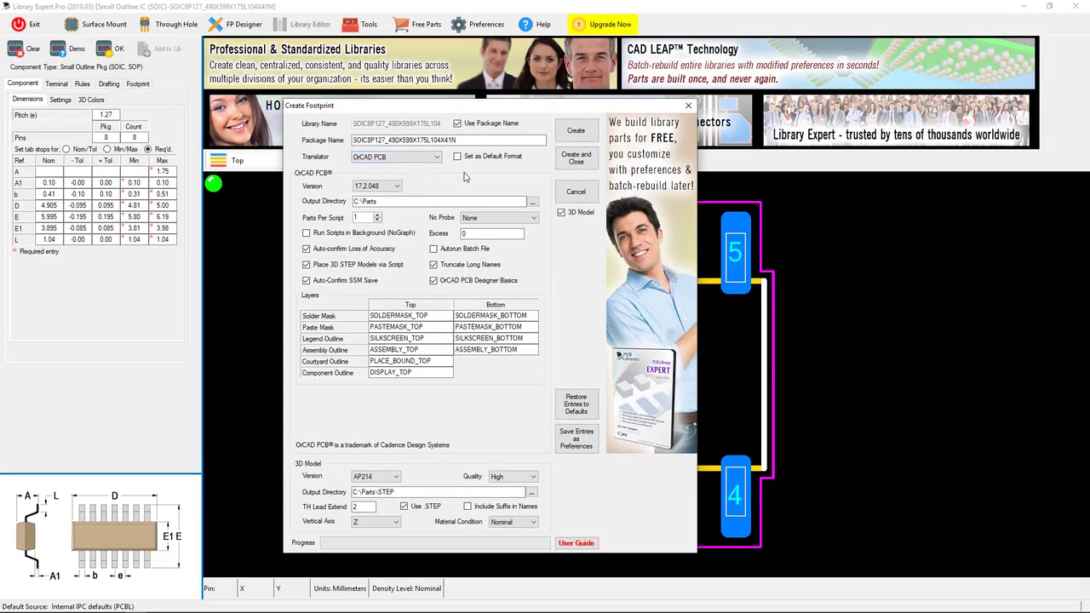
{"action": "left_click", "coordinate": [443, 142]}
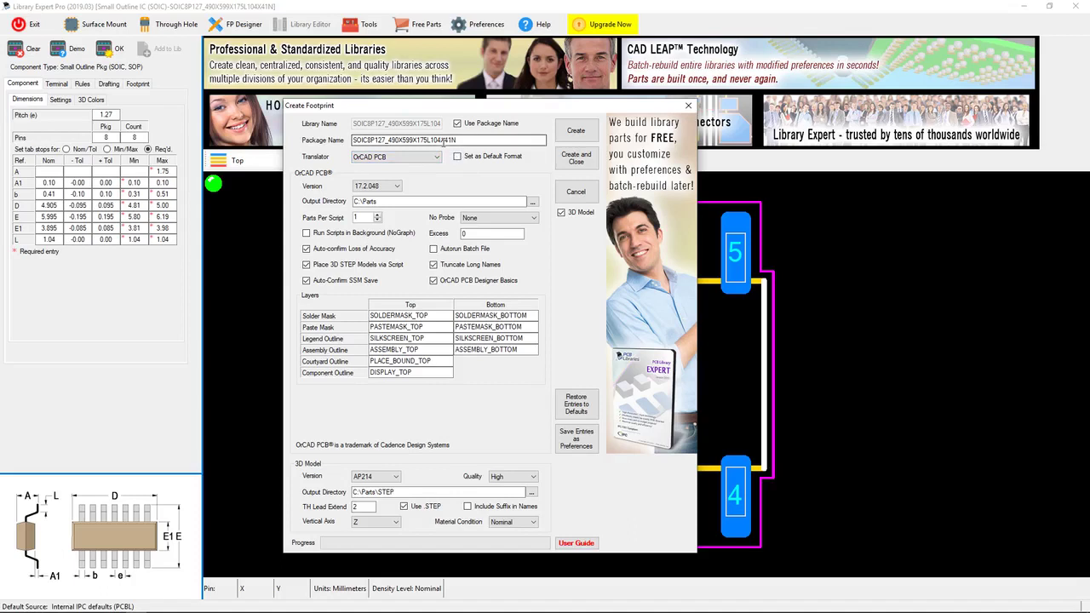
{"action": "key", "text": "End"}
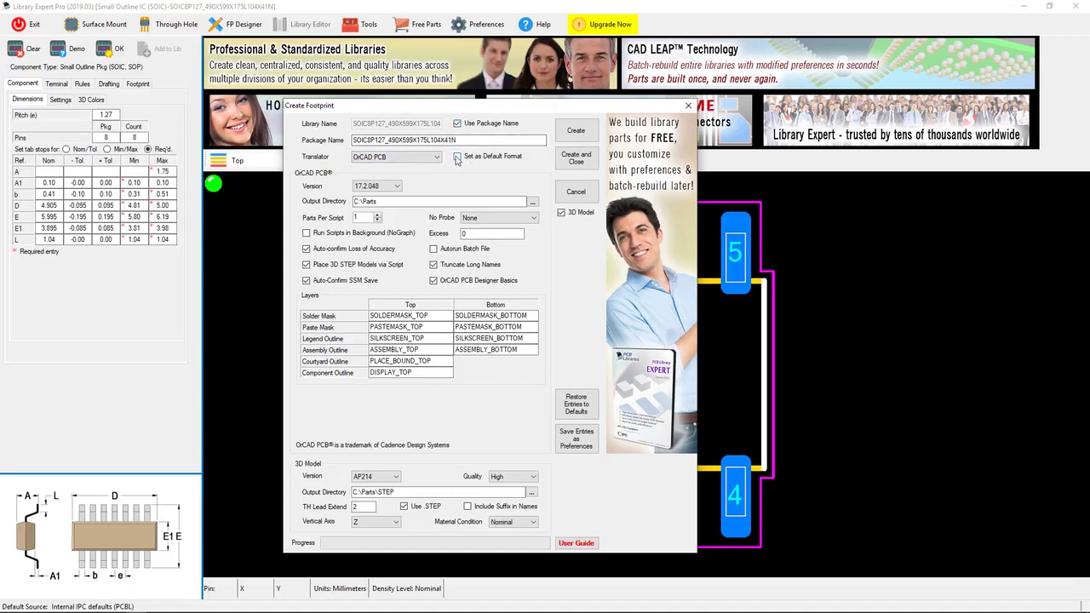
{"action": "left_click", "coordinate": [397, 185]}
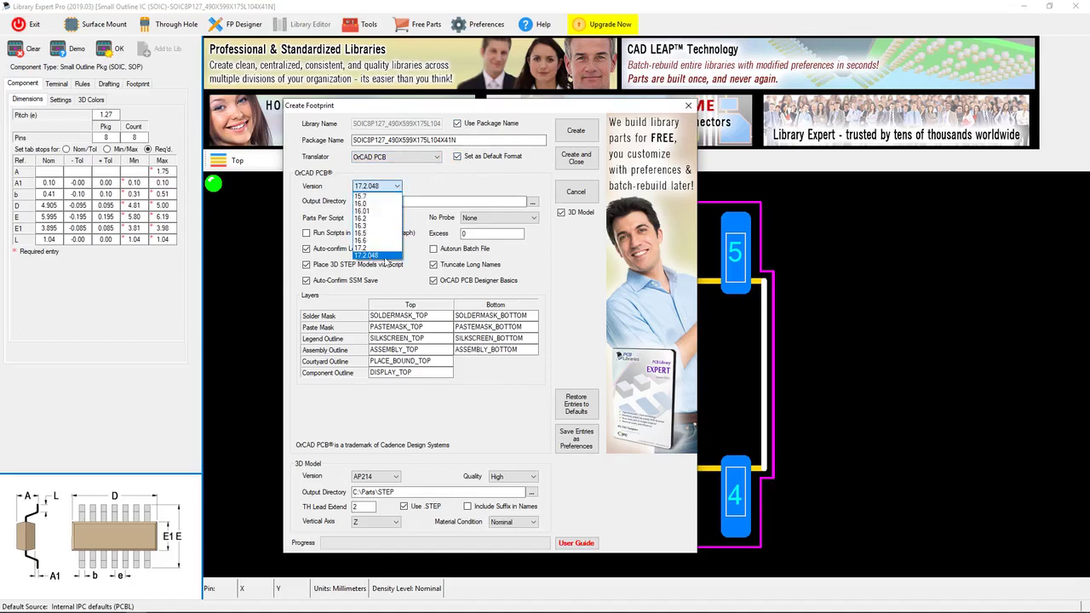
{"action": "left_click", "coordinate": [385, 257]}
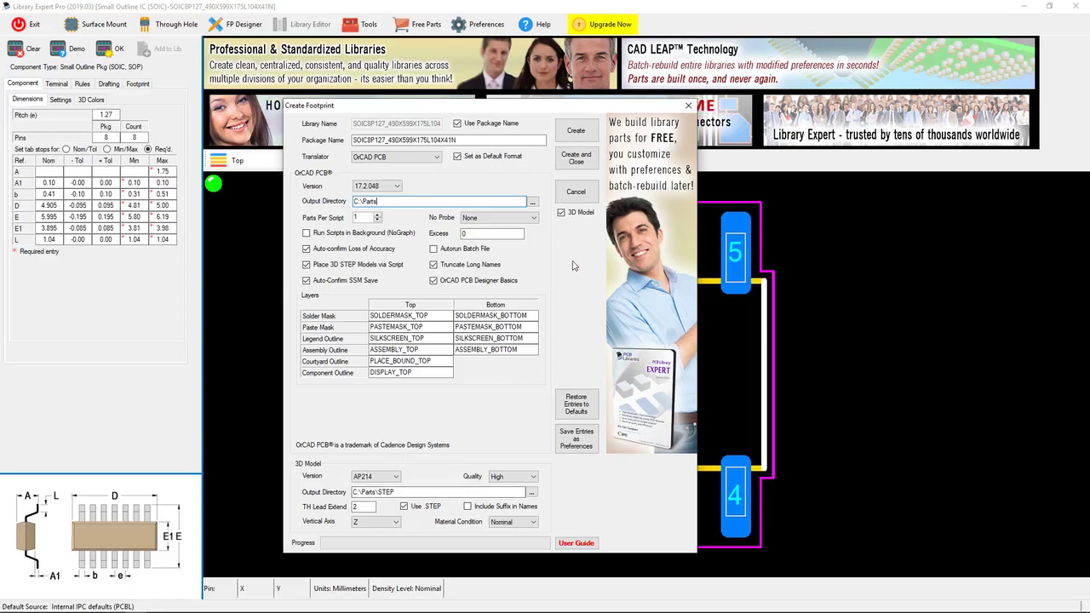
{"action": "left_click", "coordinate": [576, 439]}
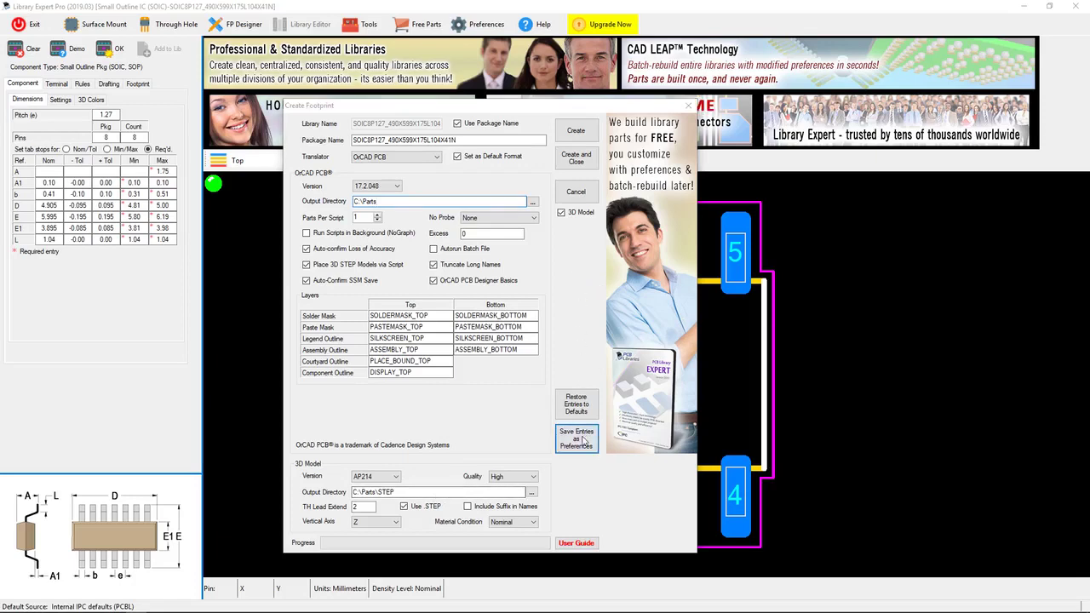
{"action": "left_click", "coordinate": [562, 348]}
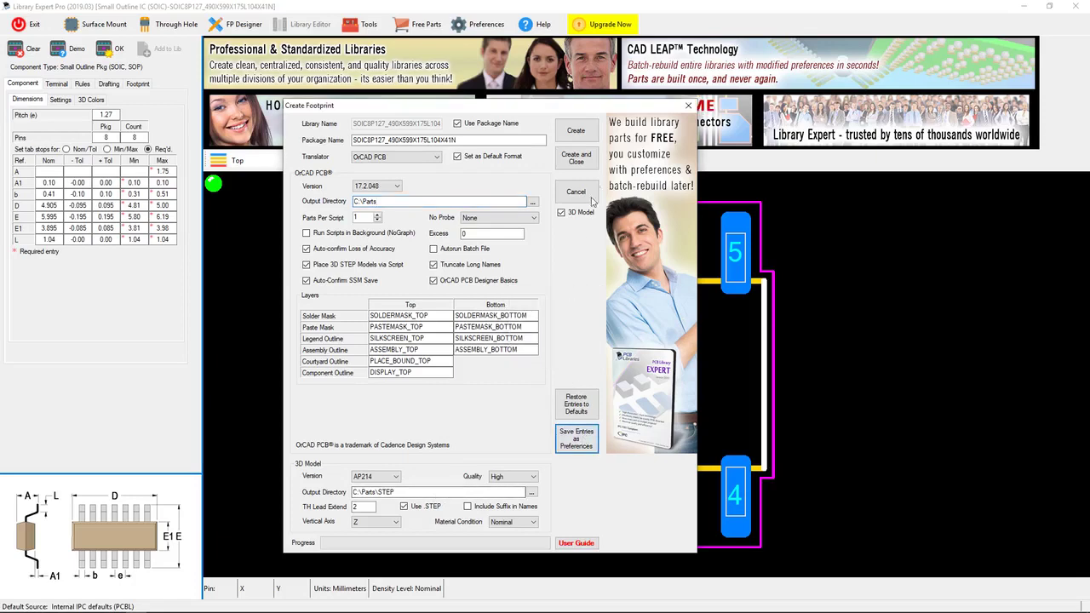
Step: Create the OrCAD PCB footprint and 3D model files and leave the Create Footprint dialog
{"action": "left_click", "coordinate": [577, 128]}
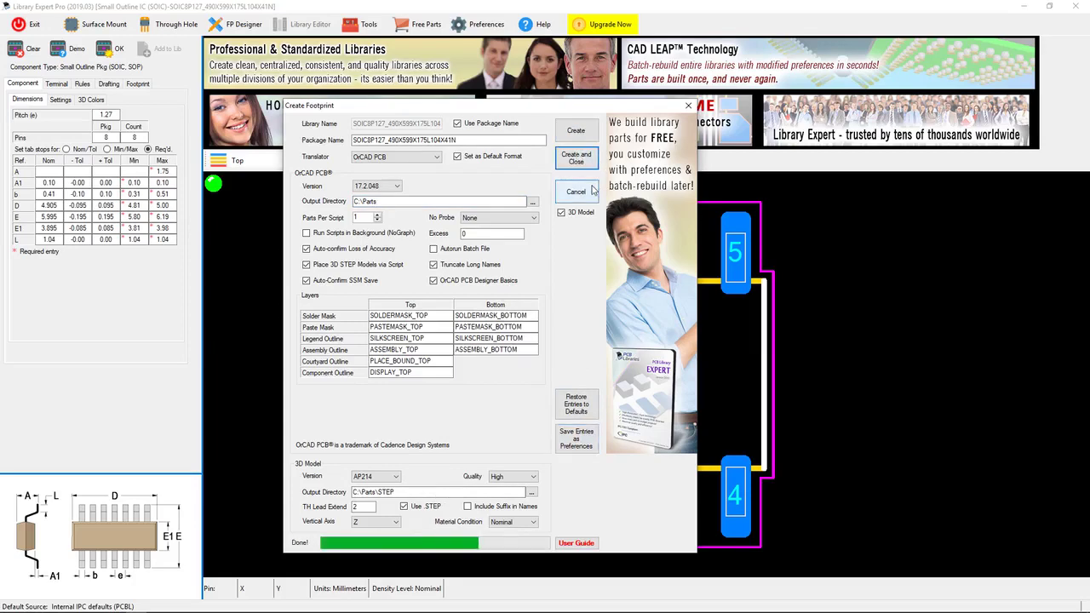
{"action": "left_click", "coordinate": [594, 190]}
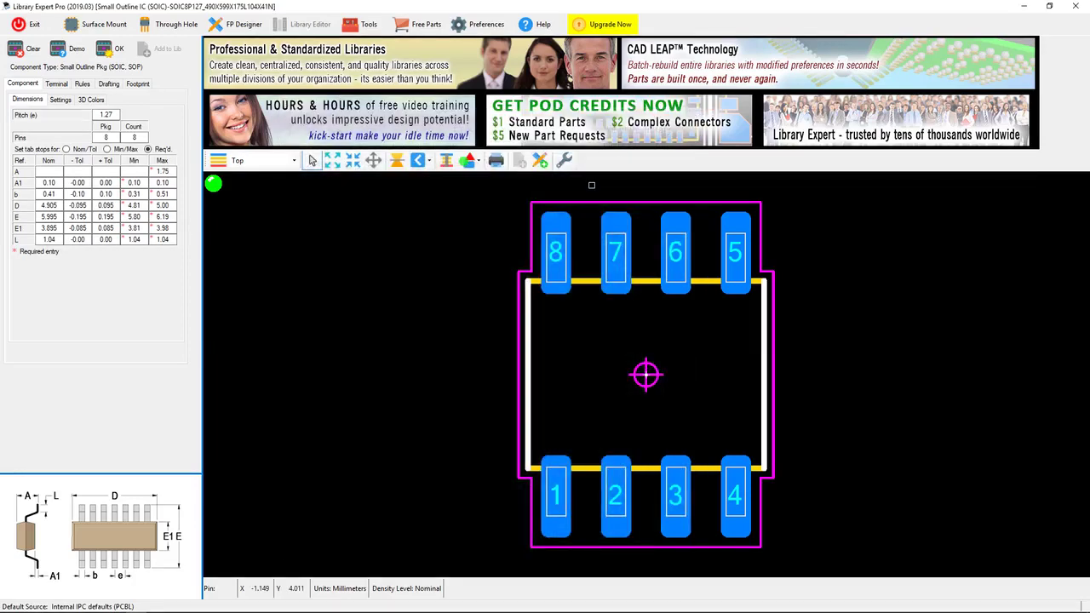
Step: Switch to File Explorer and open the SOIC8P127_490X599X175L104X41N folder inside C:\Parts
{"action": "mouse_move", "coordinate": [153, 606]}
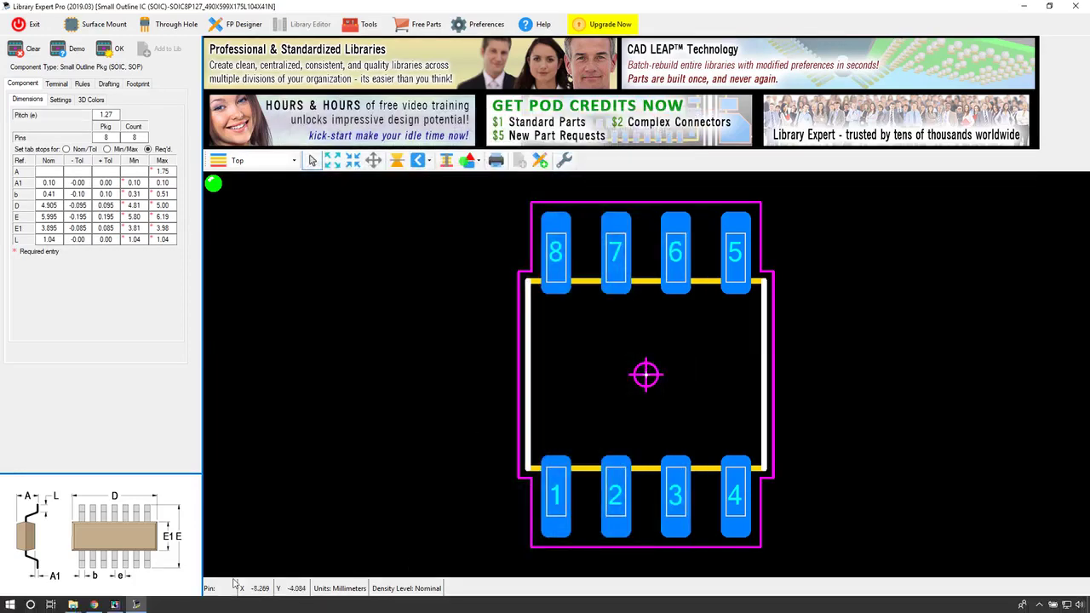
{"action": "left_click", "coordinate": [73, 605]}
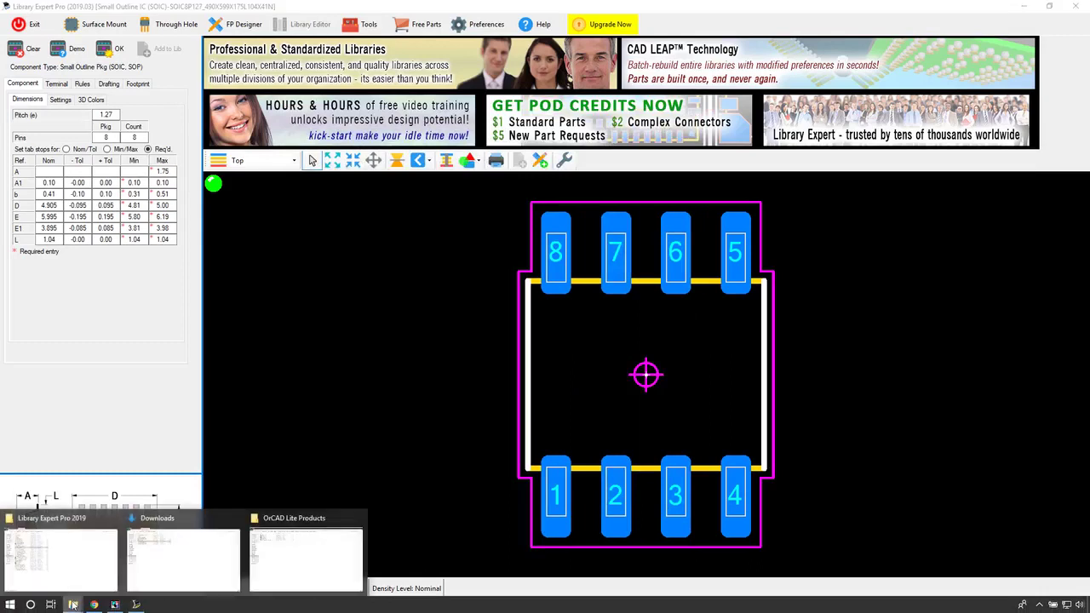
{"action": "left_click", "coordinate": [97, 565]}
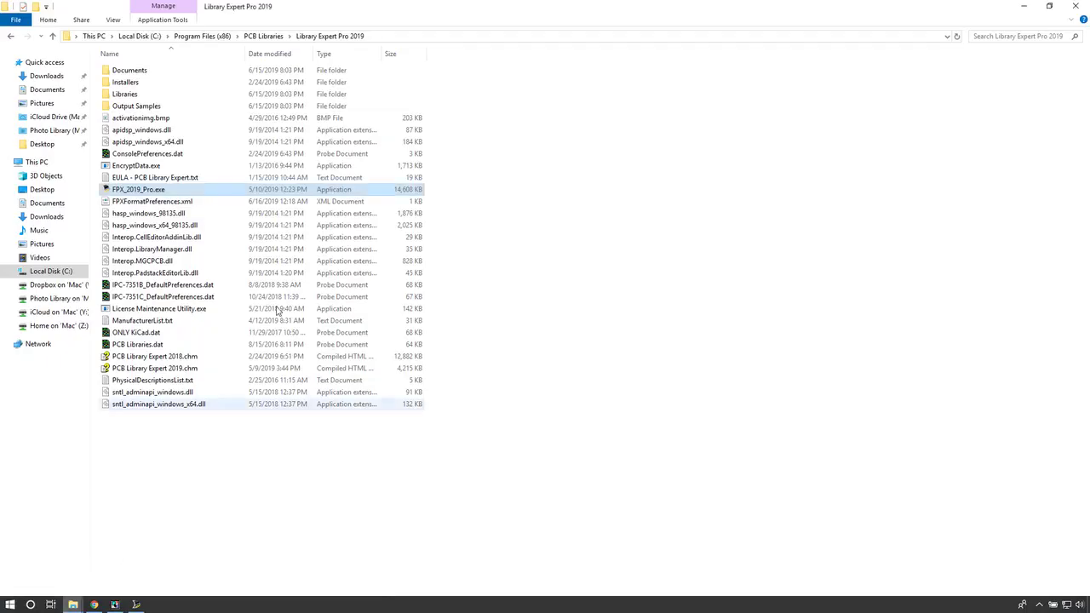
{"action": "left_click", "coordinate": [47, 270]}
{"action": "double_click", "coordinate": [137, 119]}
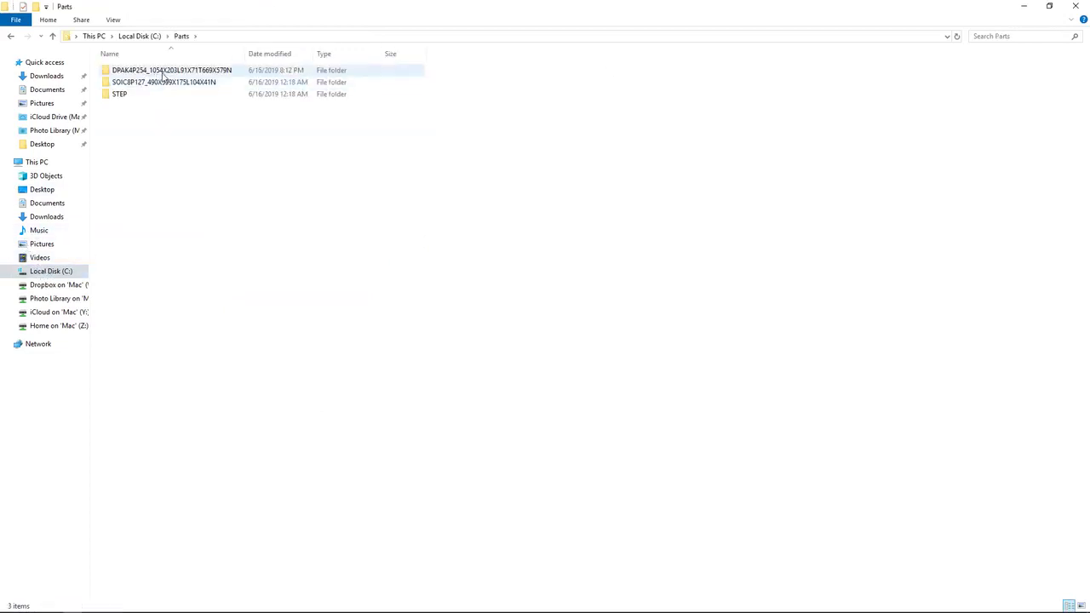
{"action": "left_click", "coordinate": [163, 83]}
{"action": "double_click", "coordinate": [163, 83]}
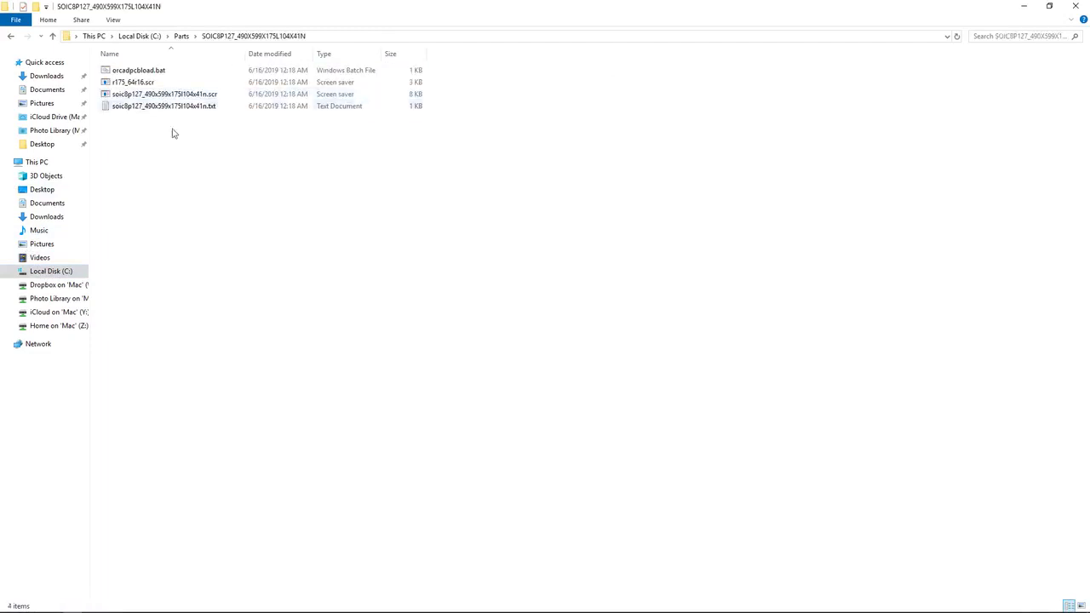
Step: Try to load the footprint into OrCAD PCB with orcadpcbload.bat, and close the PCB editor
{"action": "left_click", "coordinate": [163, 74]}
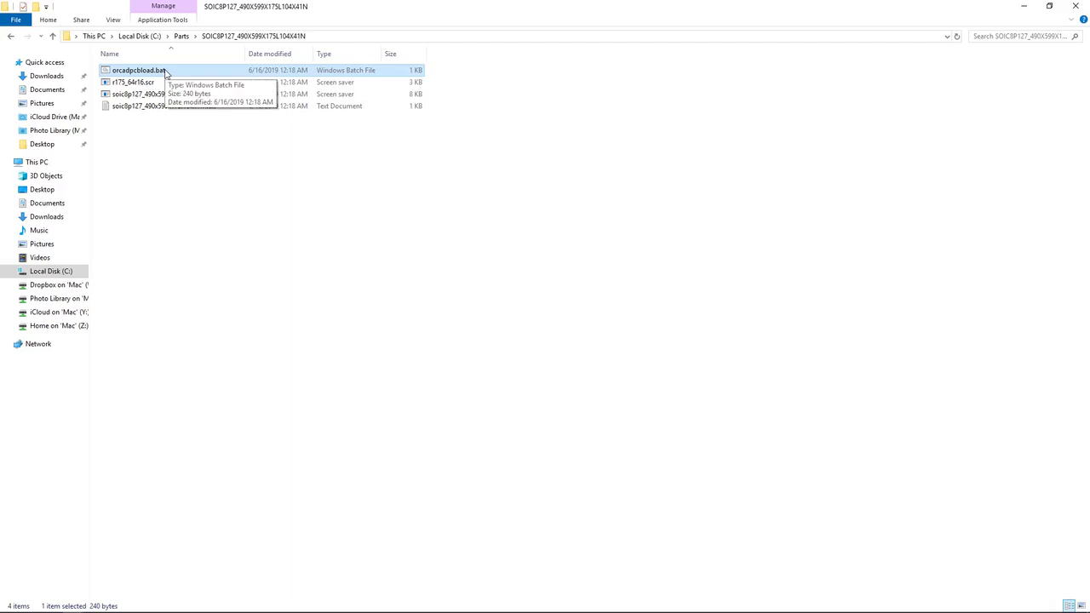
{"action": "double_click", "coordinate": [165, 73]}
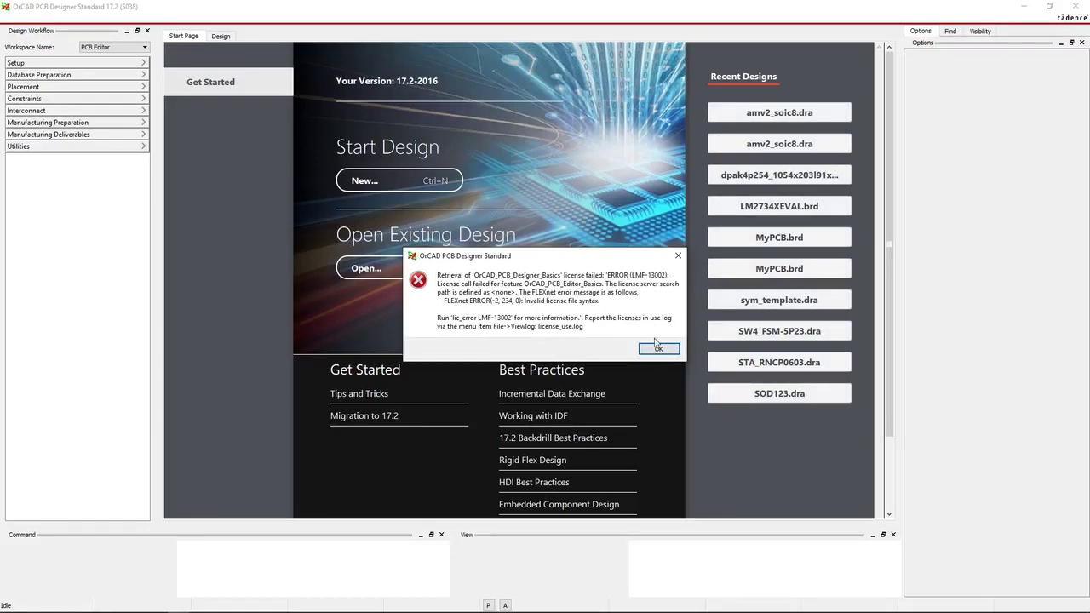
{"action": "left_click", "coordinate": [1075, 7]}
{"action": "left_click", "coordinate": [169, 183]}
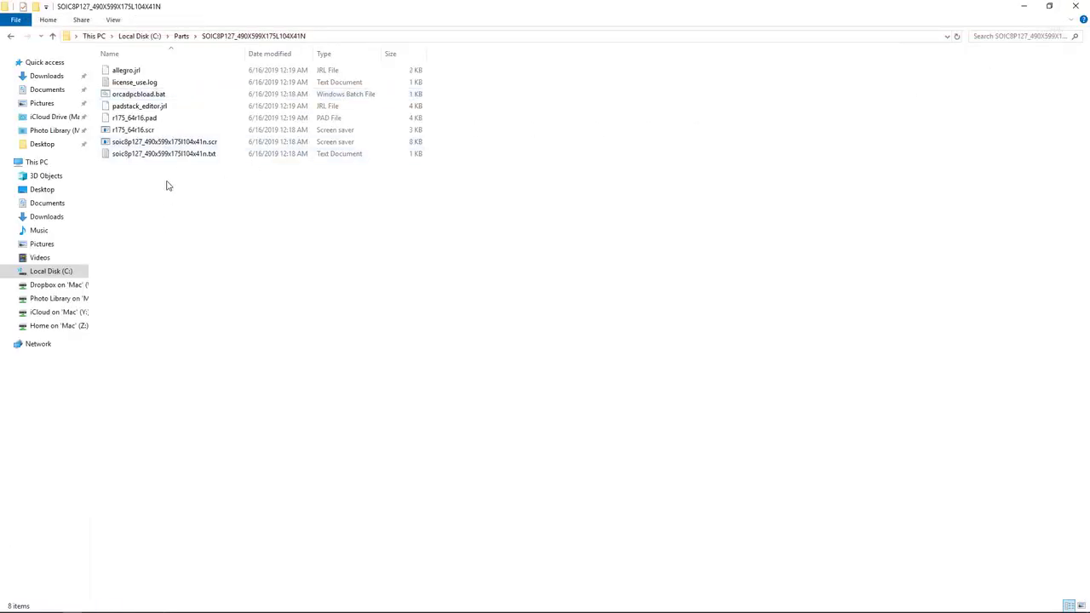
Step: Open orcadpcbload.bat in Notepad++ and select the product OrCAD_PCB_Editor_basics argument in the allegro line
{"action": "left_click", "coordinate": [166, 95]}
{"action": "right_click", "coordinate": [165, 98]}
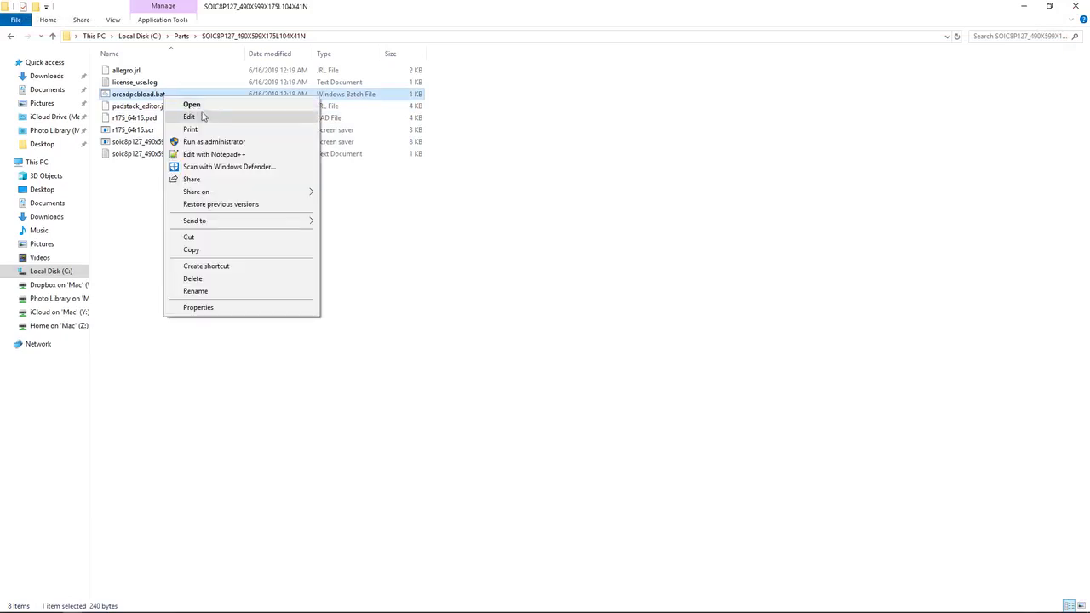
{"action": "left_click", "coordinate": [220, 154]}
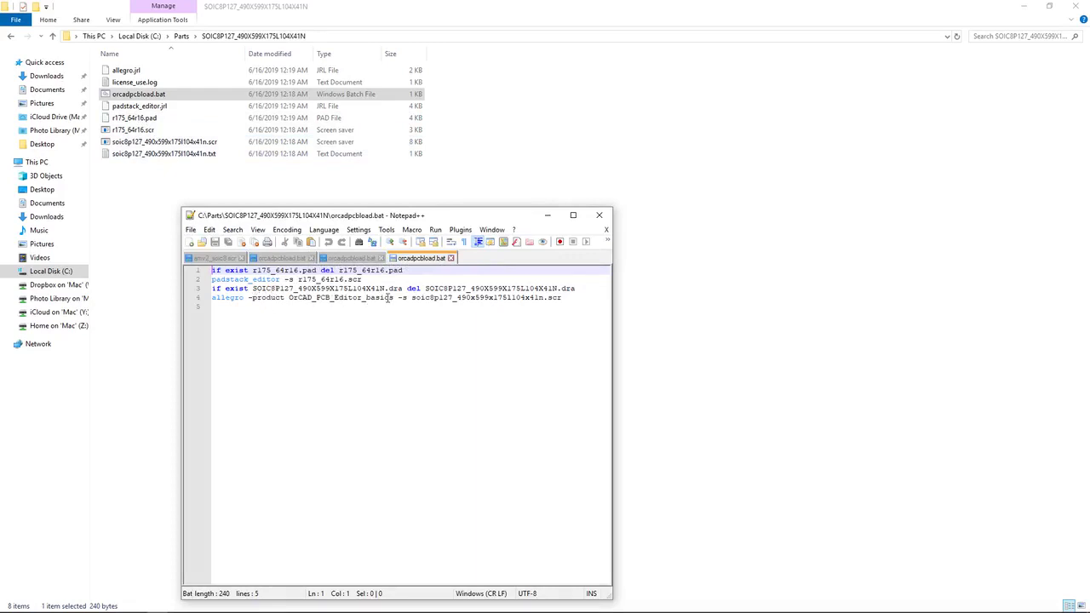
{"action": "left_click_drag", "start_coordinate": [393, 298], "coordinate": [253, 300]}
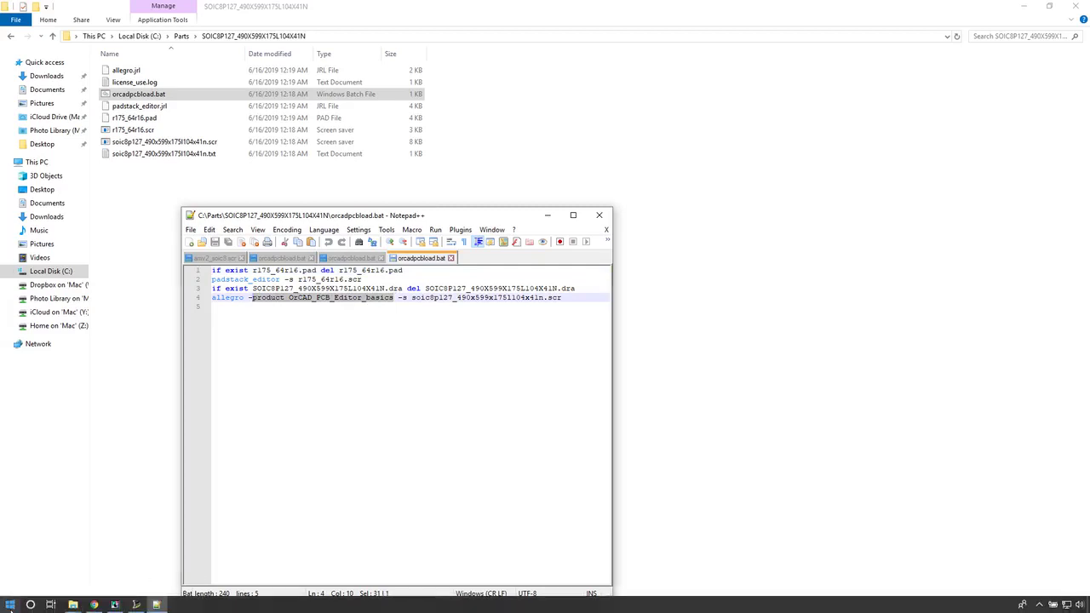
Step: Open the file location of PCB Editor Lite under Cadence Release 17.2-2016 and show the shortcut's properties
{"action": "left_click", "coordinate": [10, 606]}
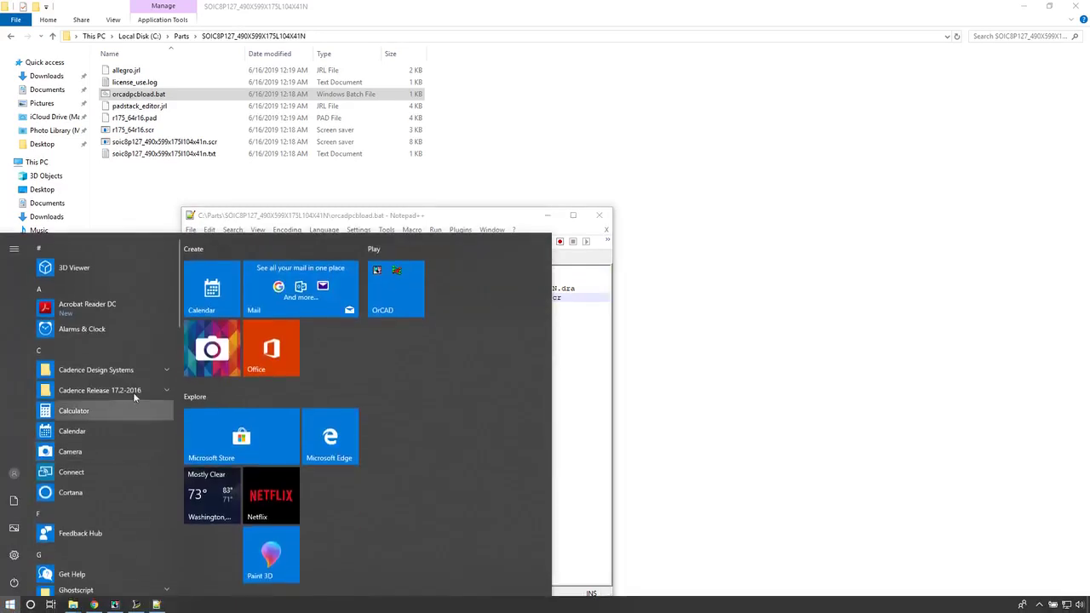
{"action": "left_click", "coordinate": [132, 391]}
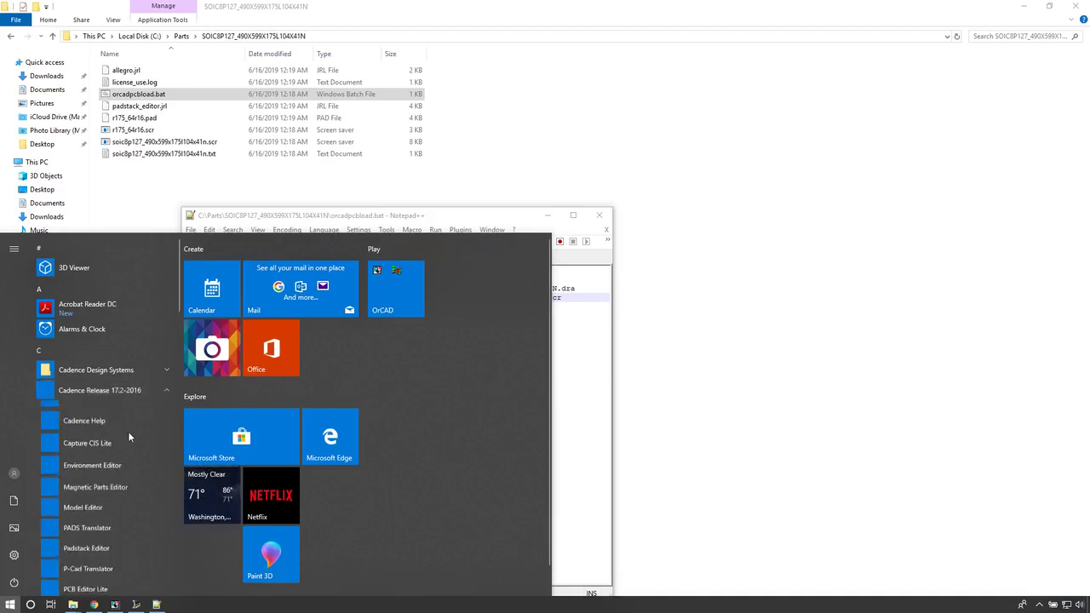
{"action": "scroll", "coordinate": [128, 435], "scroll_direction": "down", "scroll_amount": 3}
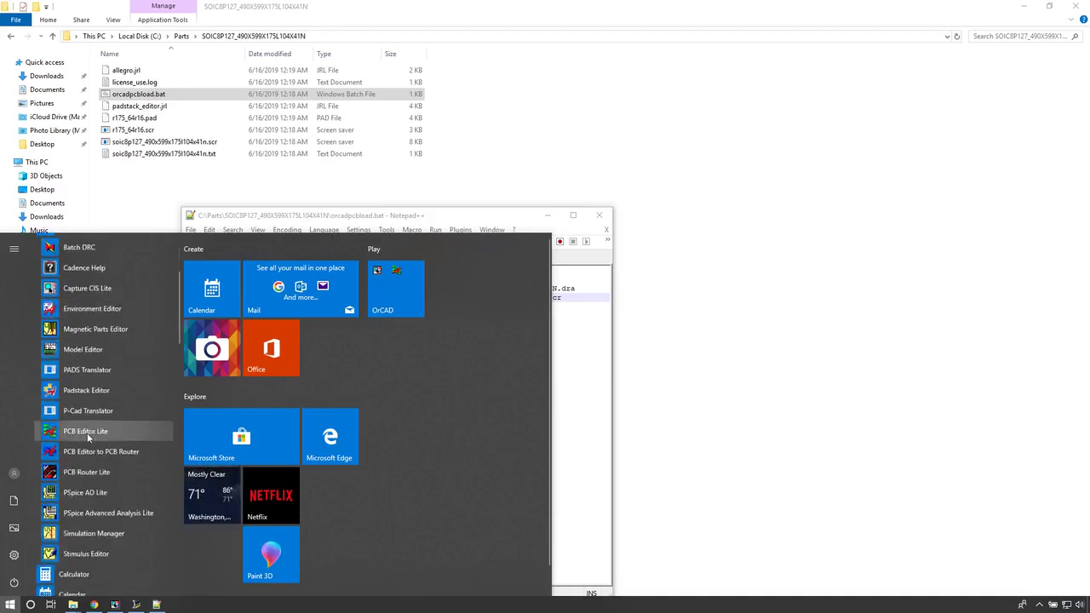
{"action": "right_click", "coordinate": [88, 431]}
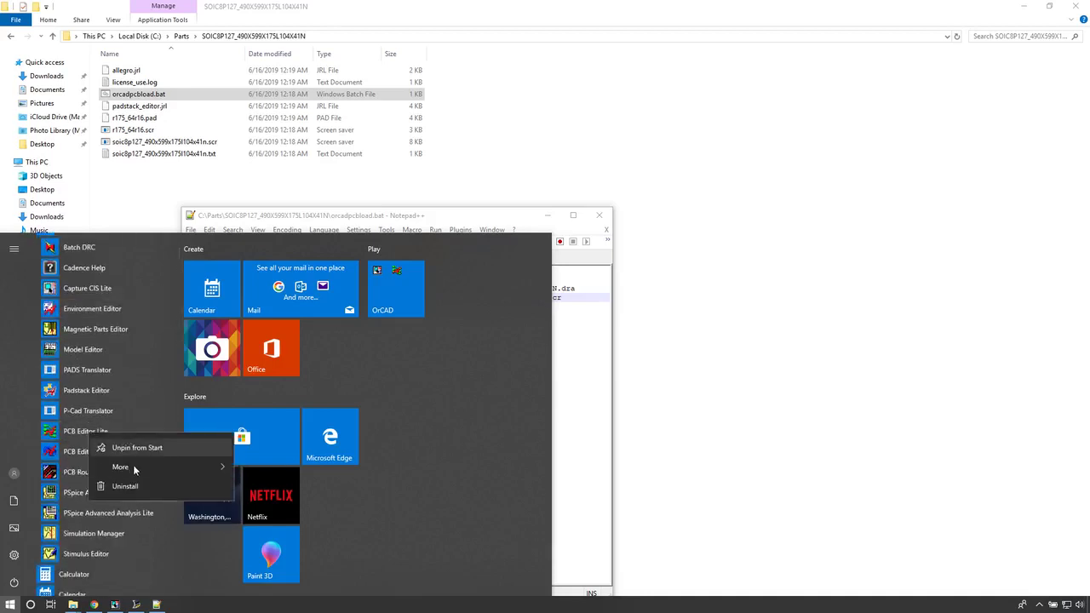
{"action": "mouse_move", "coordinate": [192, 467]}
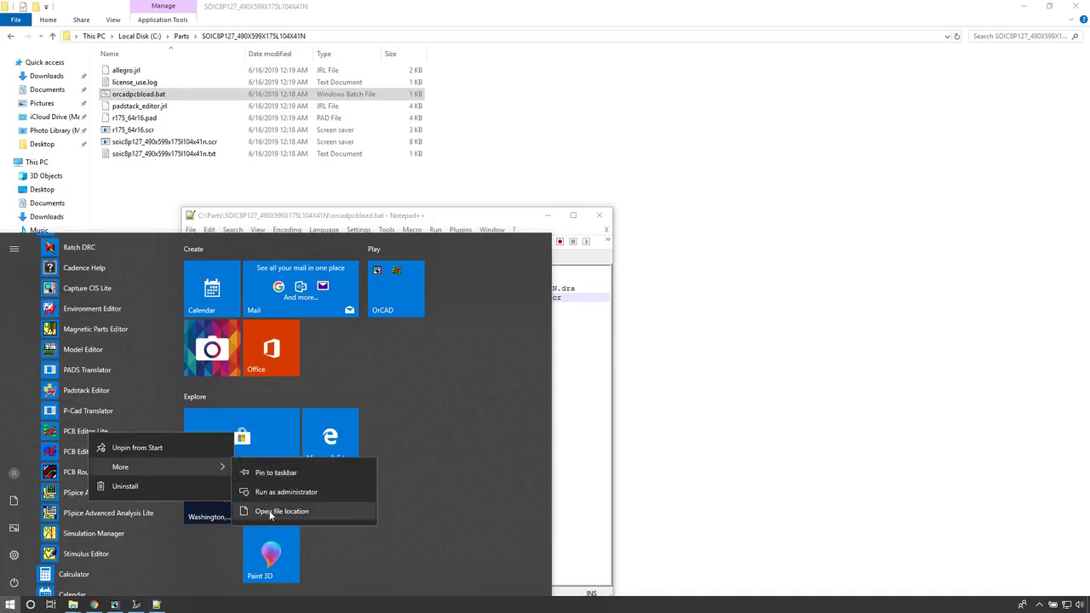
{"action": "left_click", "coordinate": [270, 511]}
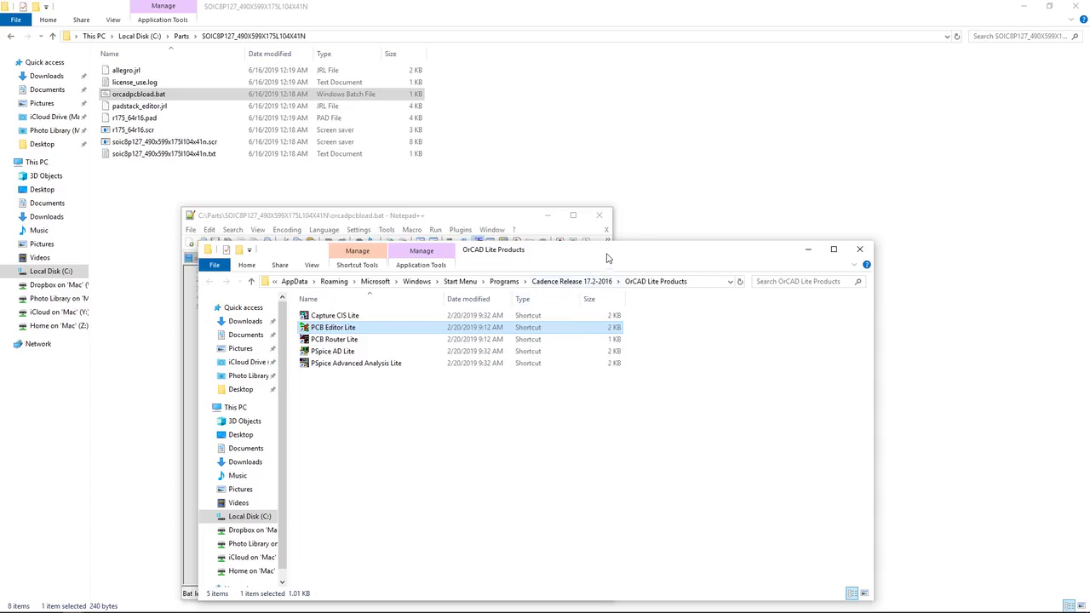
{"action": "left_click_drag", "start_coordinate": [608, 255], "coordinate": [608, 195]}
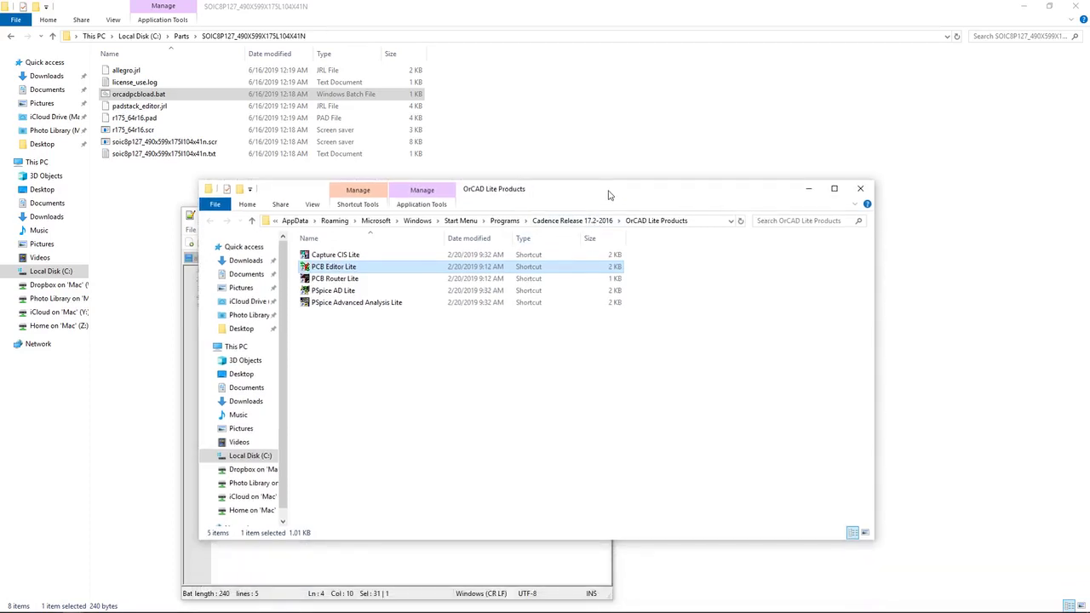
{"action": "right_click", "coordinate": [349, 271]}
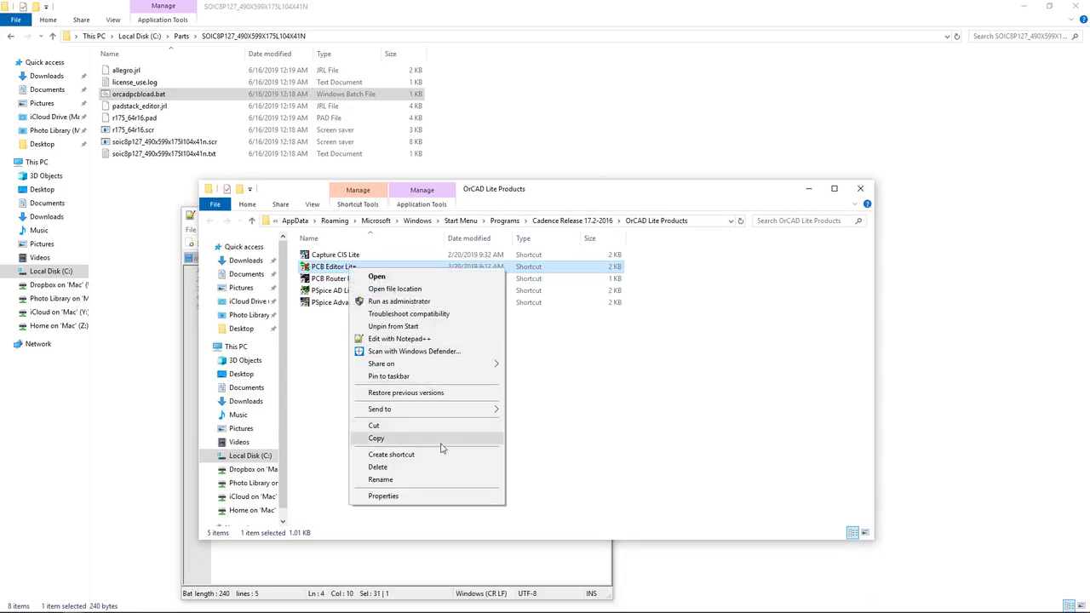
{"action": "left_click", "coordinate": [435, 497]}
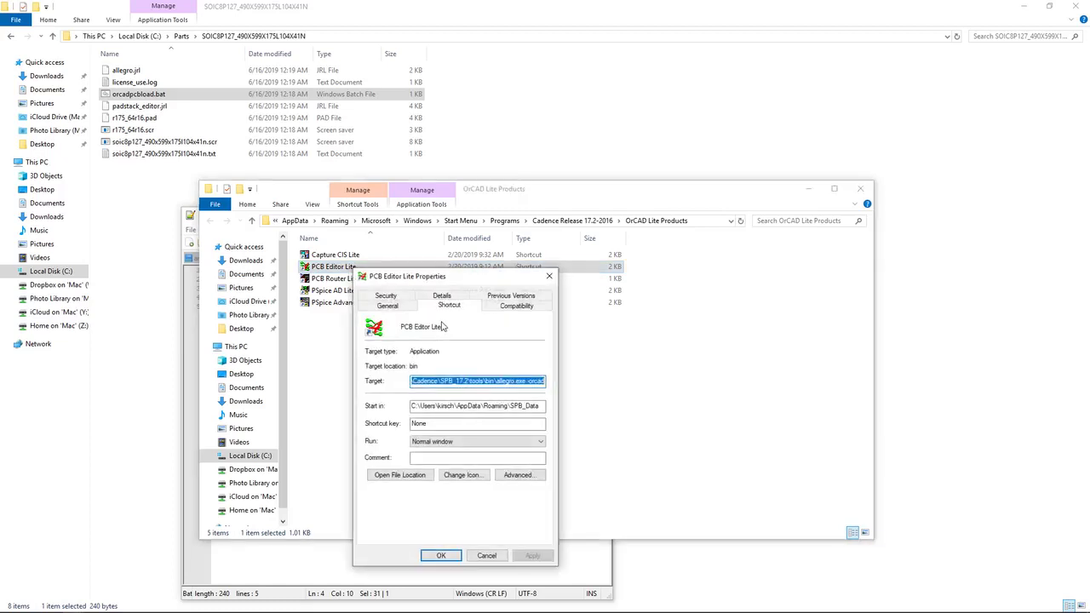
{"action": "left_click_drag", "start_coordinate": [447, 280], "coordinate": [549, 270]}
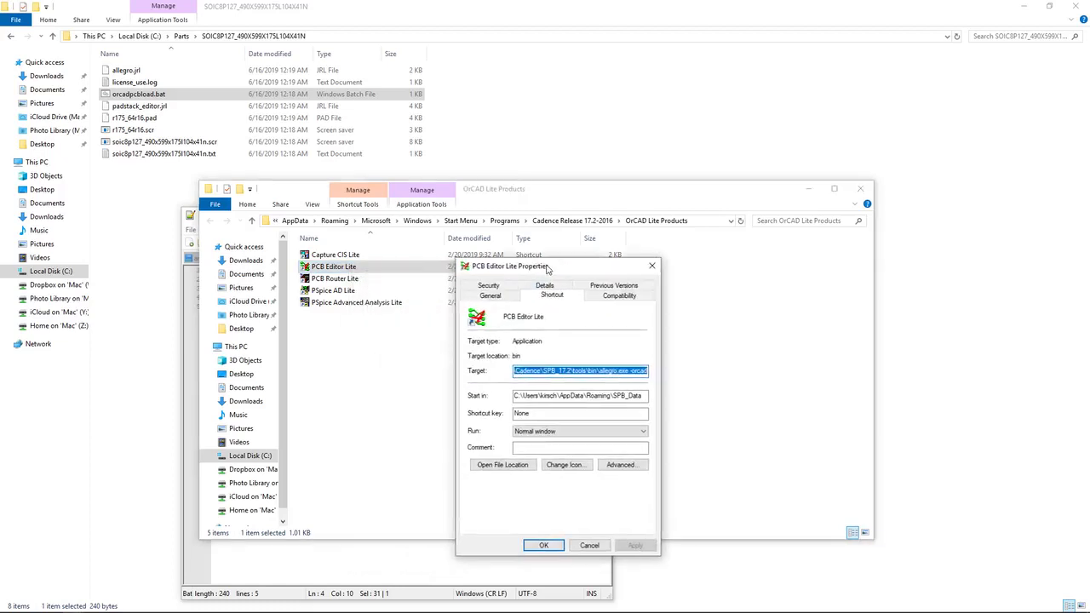
Step: Copy the -orcad option from the PCB Editor Lite shortcut's target and close its properties
{"action": "left_click", "coordinate": [618, 371]}
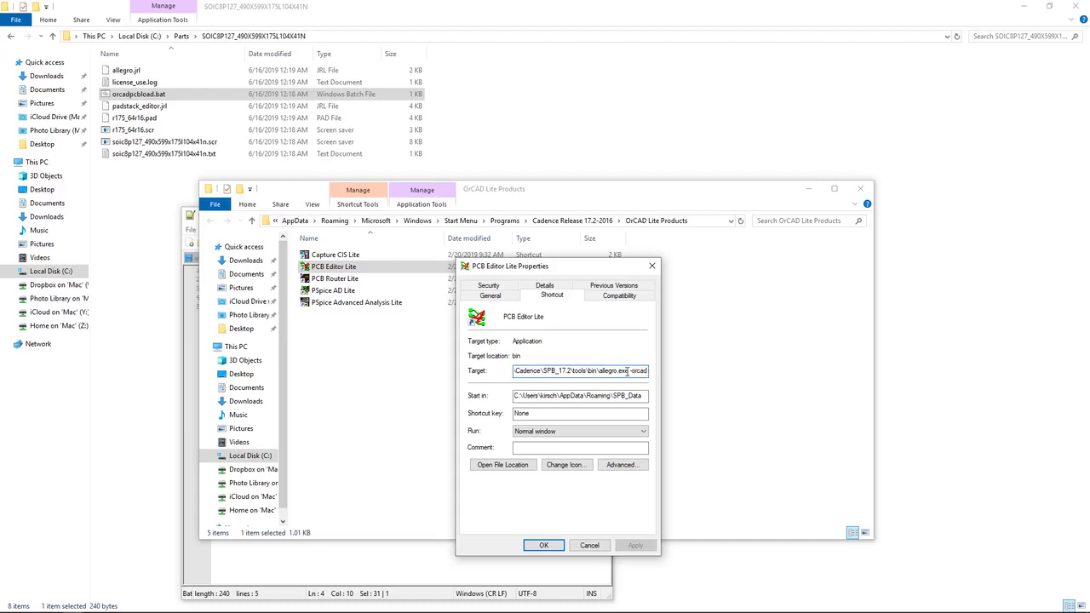
{"action": "left_click_drag", "start_coordinate": [627, 370], "coordinate": [645, 367]}
{"action": "right_click", "coordinate": [643, 368]}
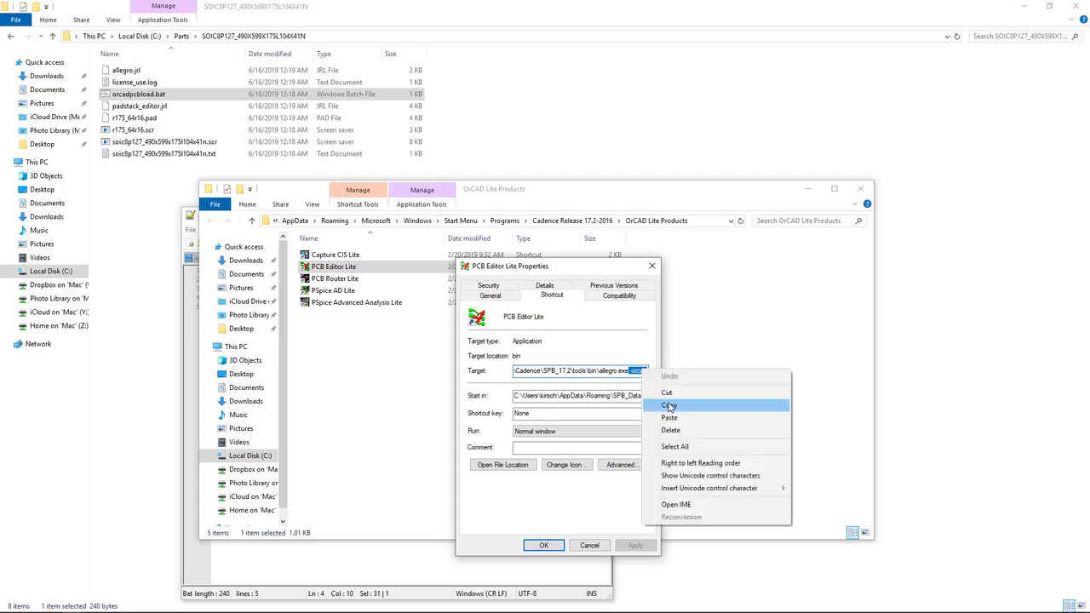
{"action": "left_click", "coordinate": [673, 407]}
{"action": "left_click", "coordinate": [542, 545]}
Step: Replace the -product OrCAD_PCB_Editor_basics argument in the batch file's allegro line with -orcad and save the file
{"action": "left_click", "coordinate": [461, 540]}
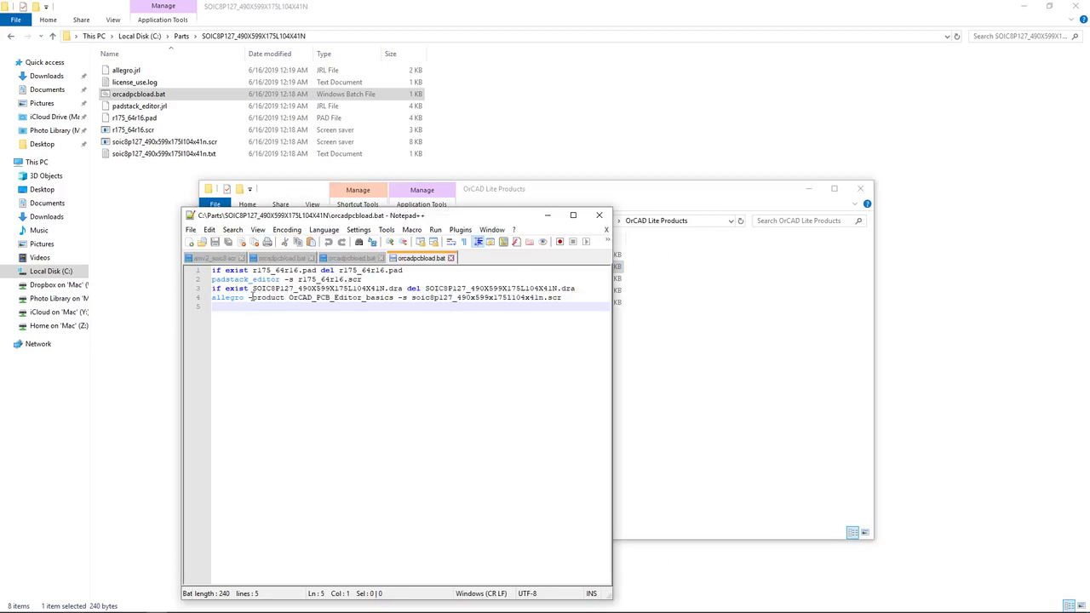
{"action": "left_click_drag", "start_coordinate": [252, 298], "coordinate": [393, 299]}
{"action": "right_click", "coordinate": [389, 300]}
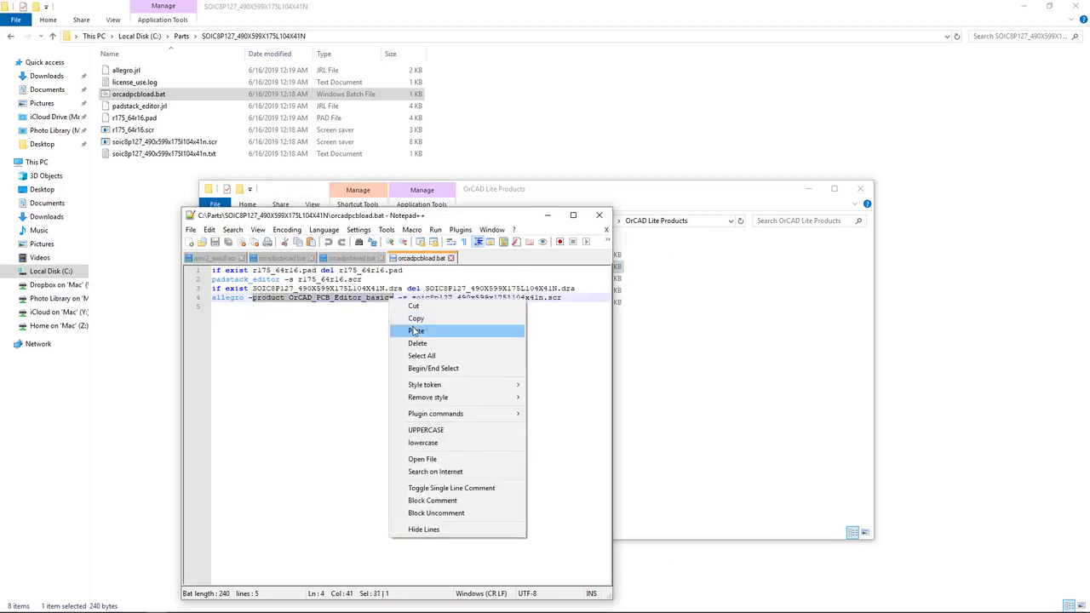
{"action": "left_click", "coordinate": [416, 331]}
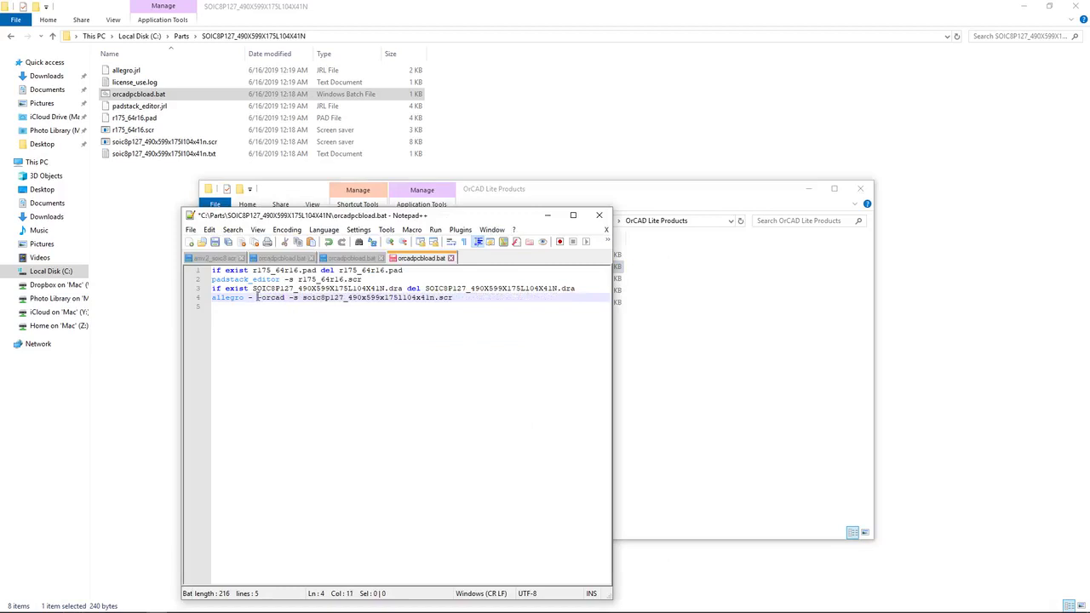
{"action": "key", "text": "BackSpace"}
{"action": "key", "text": "BackSpace"}
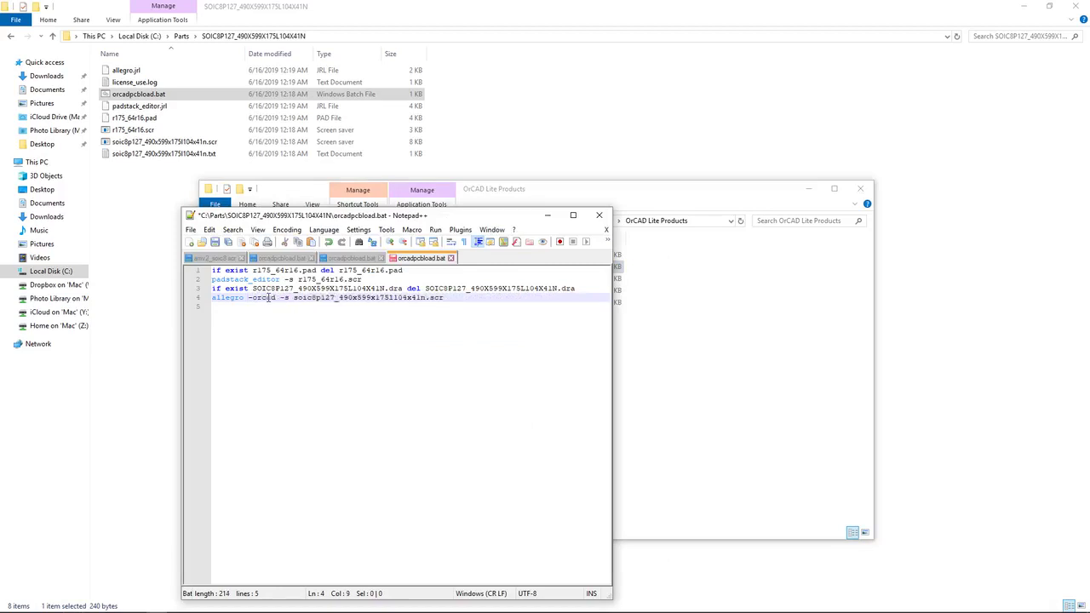
{"action": "key", "text": "Right"}
{"action": "key", "text": "Left"}
{"action": "key", "text": "Left"}
{"action": "left_click", "coordinate": [214, 242]}
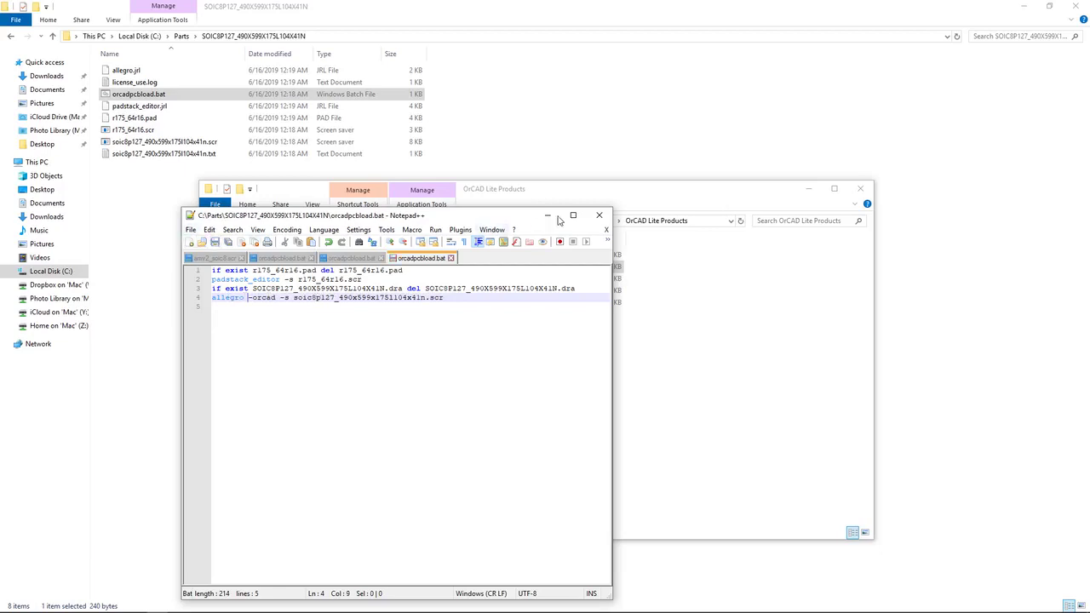
{"action": "left_click", "coordinate": [601, 218]}
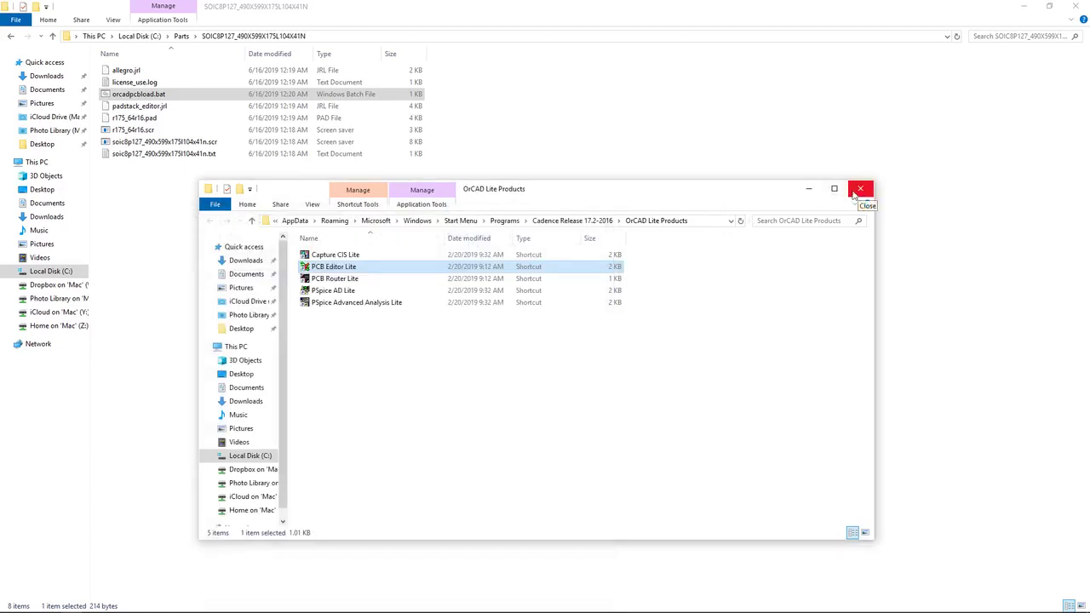
Step: Run the edited orcadpcbload.bat from the SOIC part folder and agree to enter Lite mode
{"action": "left_click", "coordinate": [808, 188]}
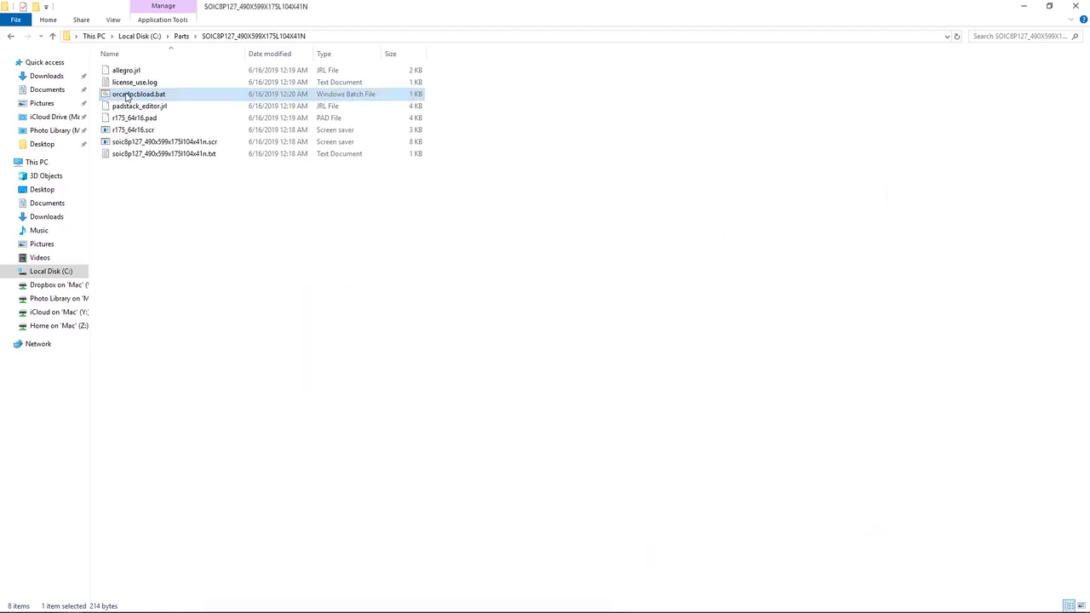
{"action": "double_click", "coordinate": [126, 96]}
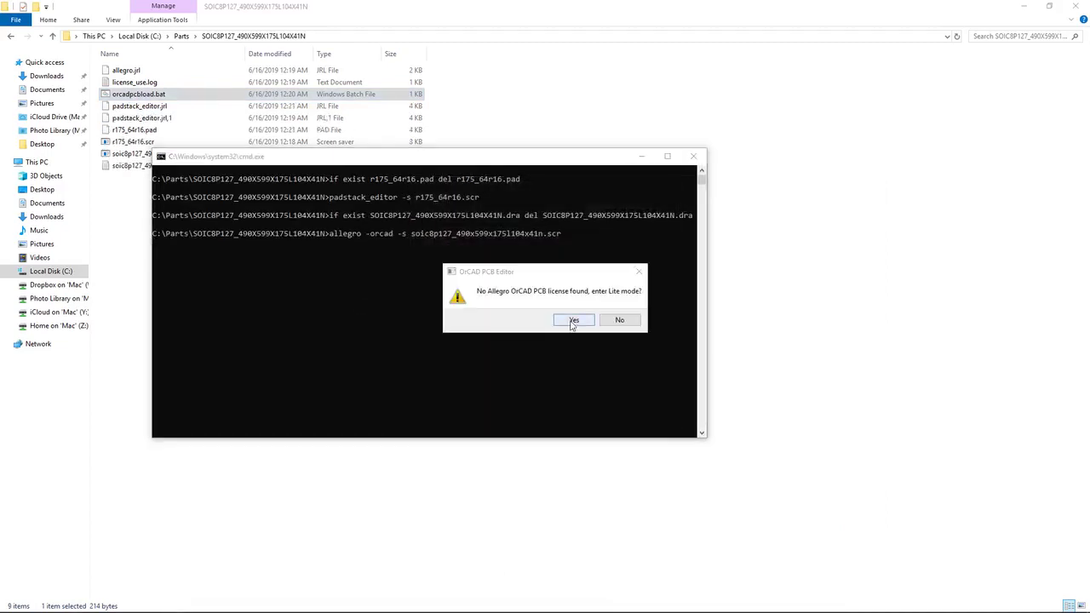
{"action": "left_click", "coordinate": [573, 321]}
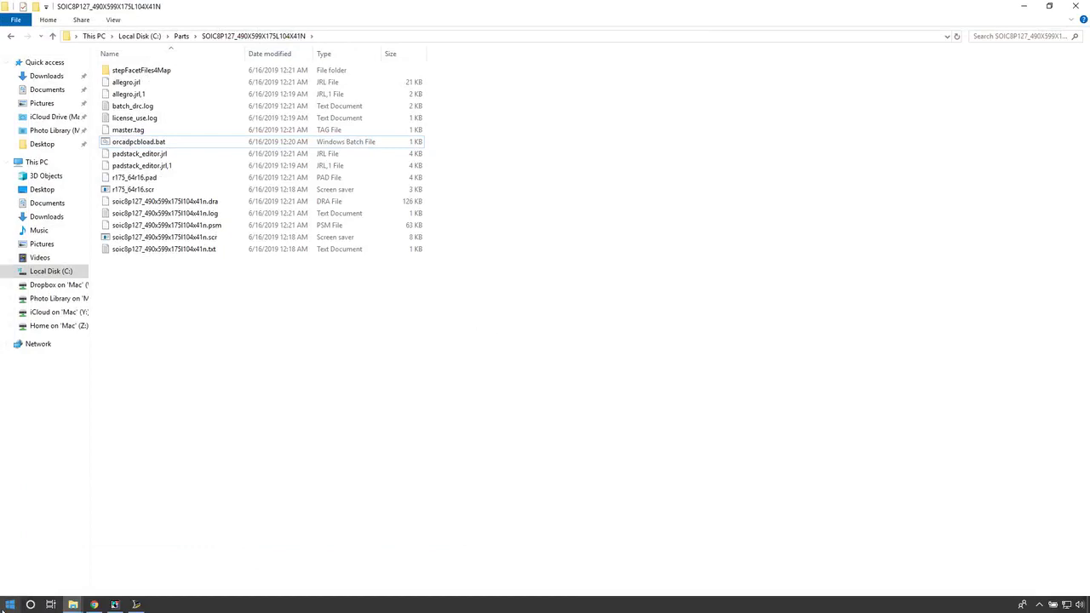
Step: Launch PCB Editor Lite from the Cadence Release 17.2-2016 program group and bring up the SOIC footprint drawing
{"action": "left_click", "coordinate": [9, 605]}
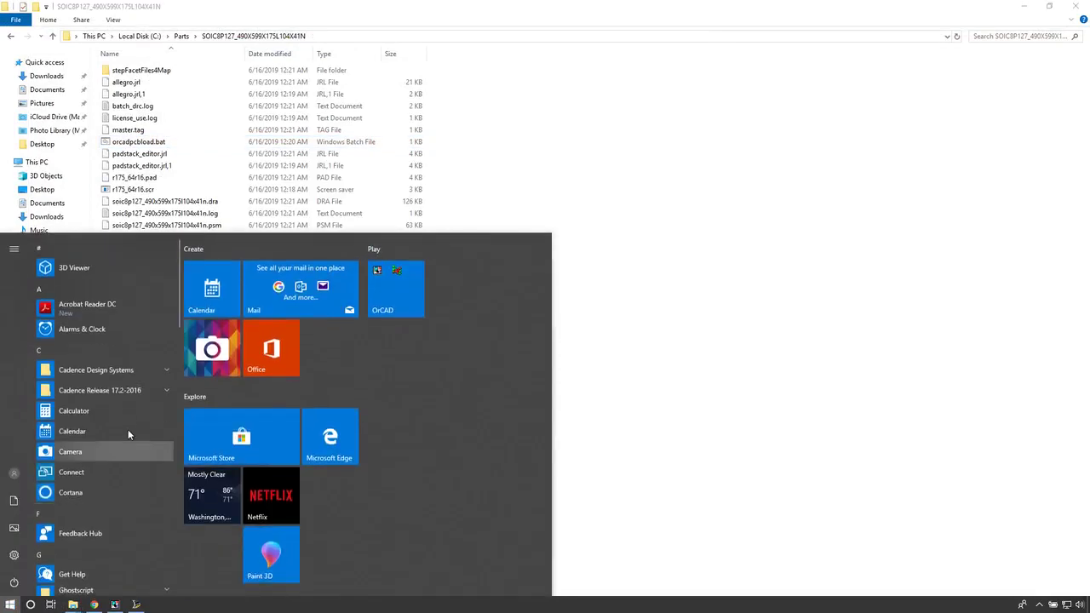
{"action": "left_click", "coordinate": [137, 391]}
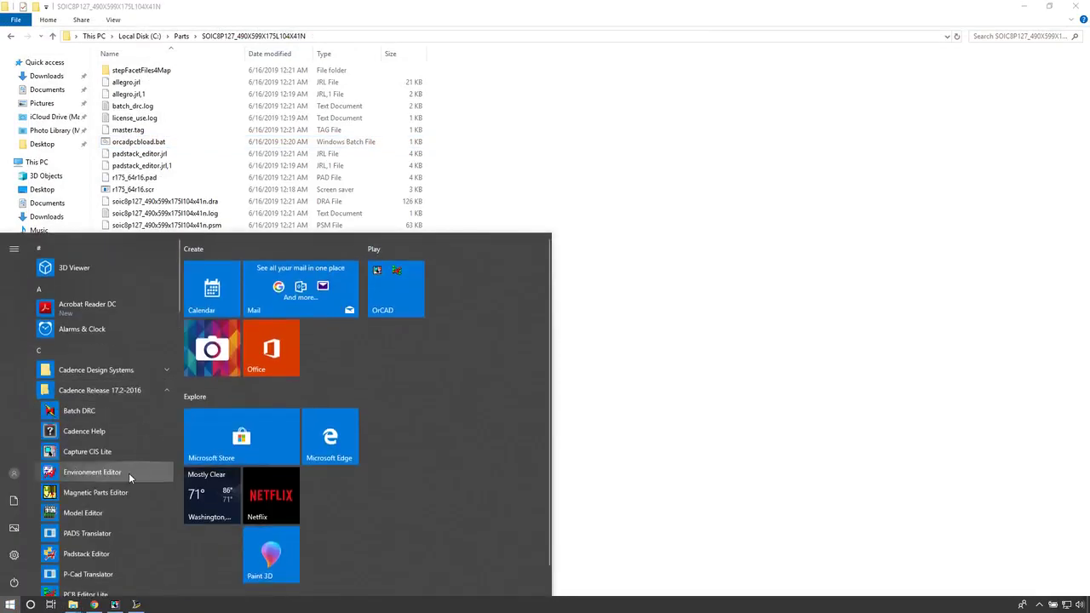
{"action": "scroll", "coordinate": [128, 470], "scroll_direction": "down", "scroll_amount": 1}
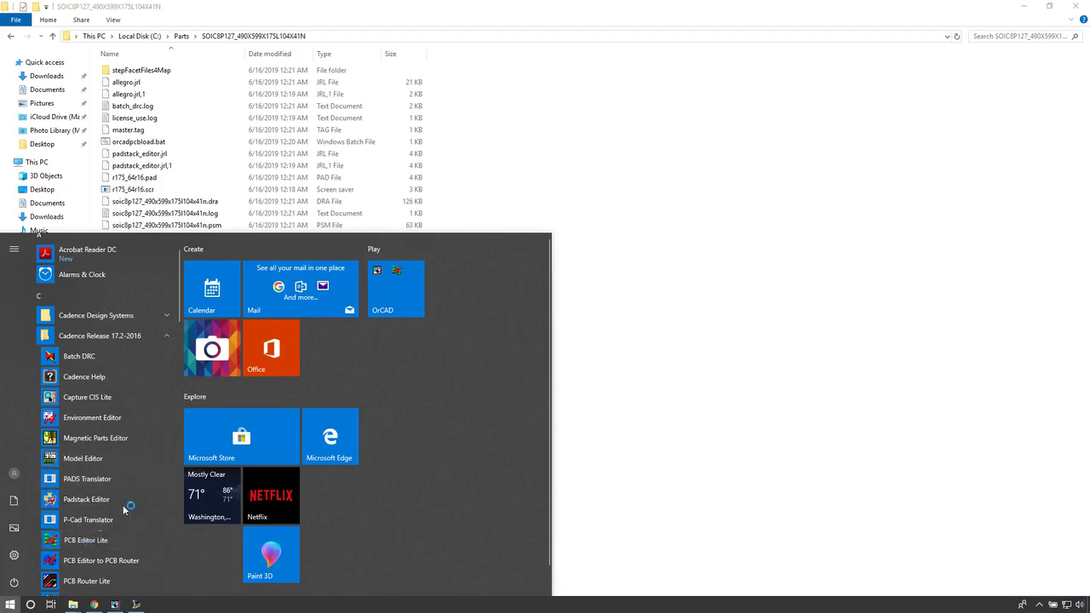
{"action": "left_click", "coordinate": [85, 539]}
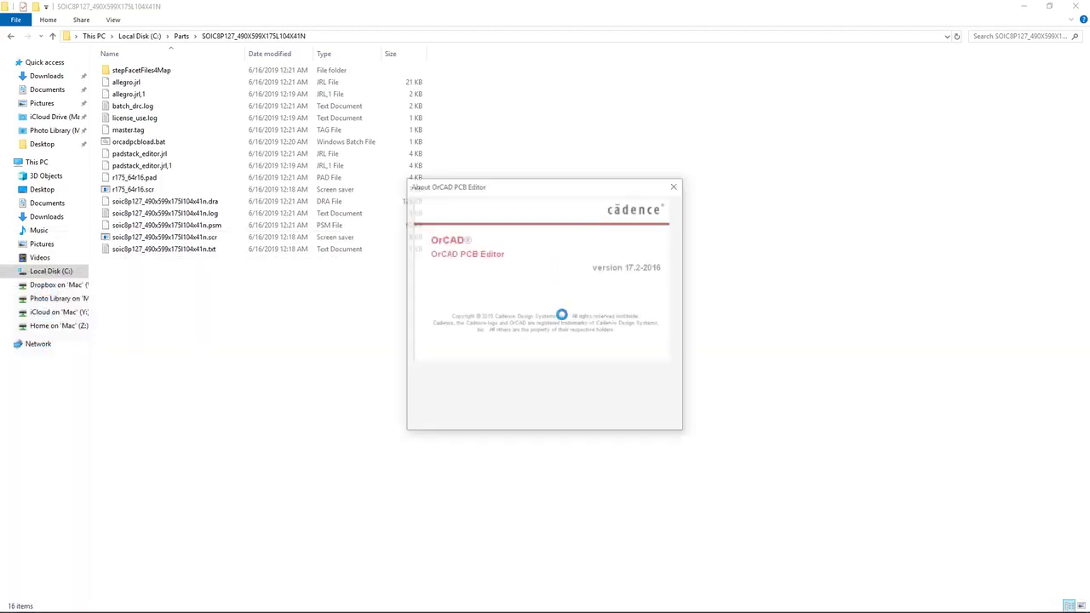
{"action": "left_click", "coordinate": [572, 319]}
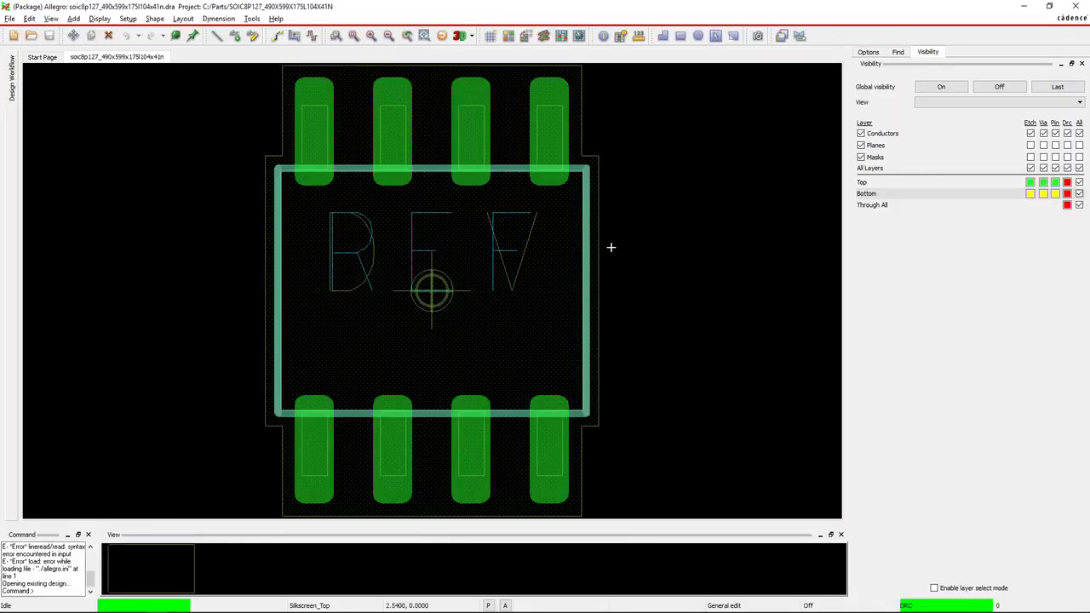
Step: Inspect the SOIC footprint and its STEP model in the 3D canvas from above and below, and close the canvas
{"action": "left_click", "coordinate": [459, 35]}
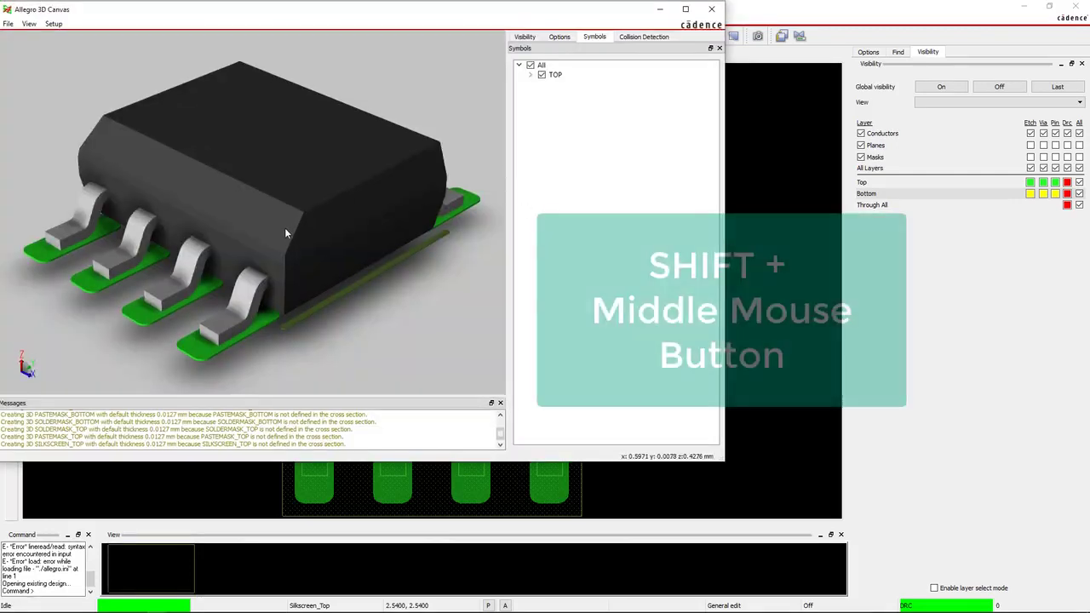
{"action": "middle_click_drag", "start_coordinate": [282, 213], "coordinate": [284, 180], "text": "shift"}
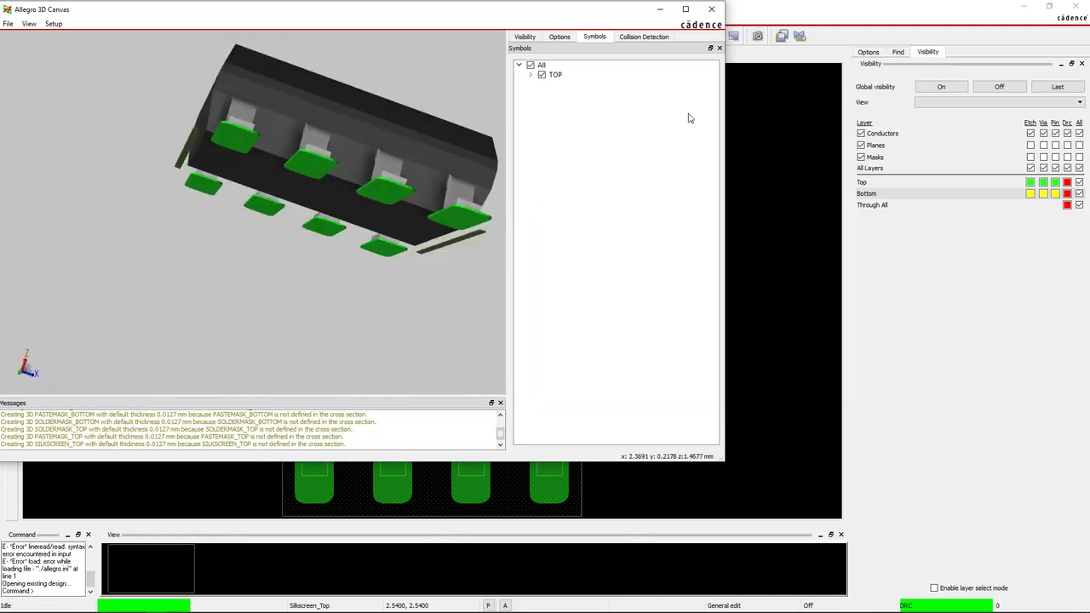
{"action": "left_click", "coordinate": [712, 8]}
Step: Exit the PCB editor without saving the changes to soic8p127_490x599x175l104x41n.dra
{"action": "left_click", "coordinate": [724, 203]}
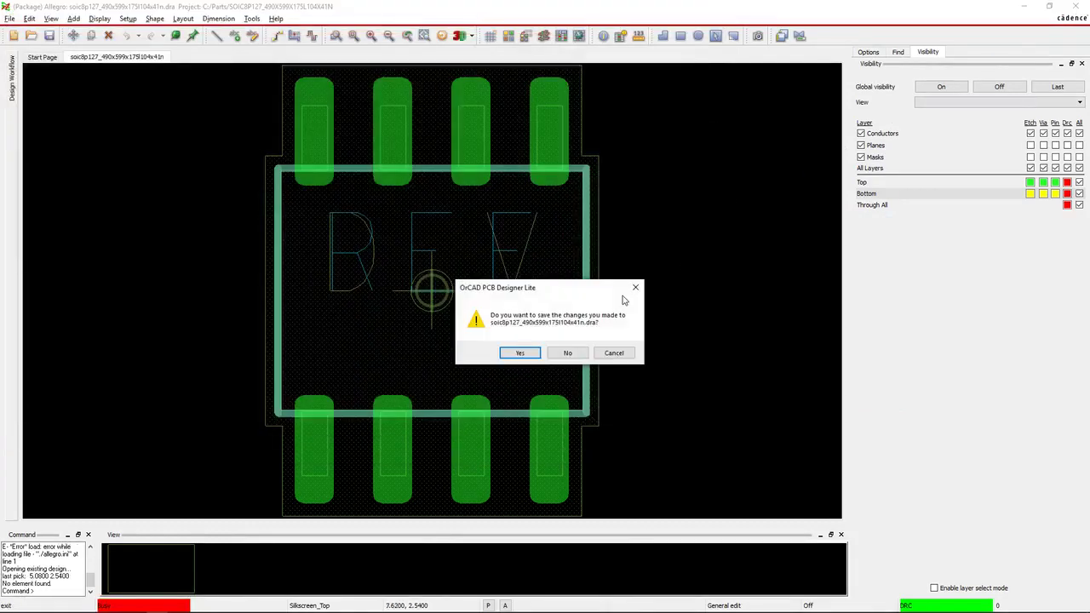
{"action": "left_click", "coordinate": [566, 353]}
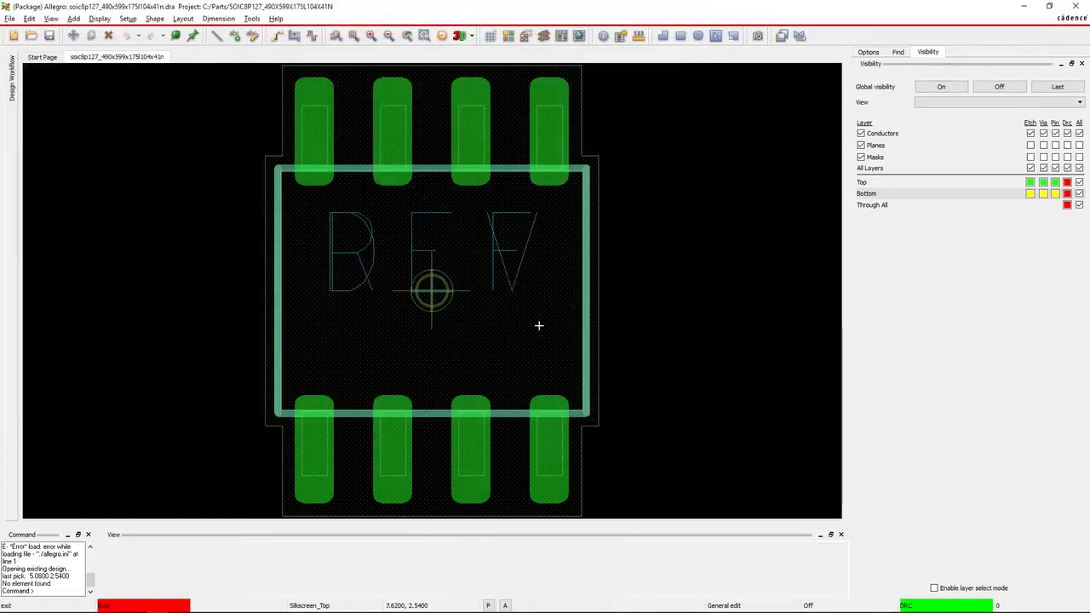